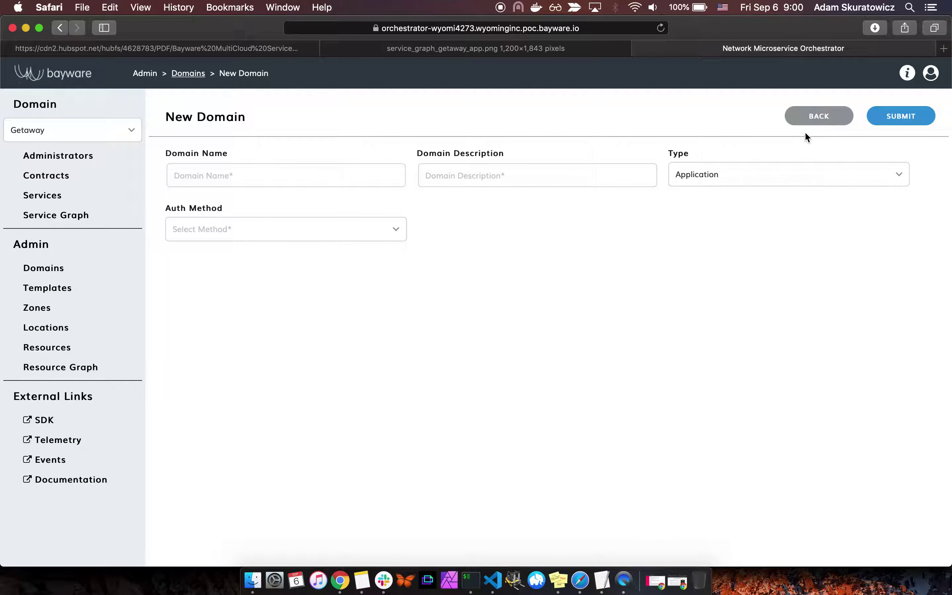
Step: Leave the new domain form and review the Getaway App service graph diagram before returning to the orchestrator
click(807, 123)
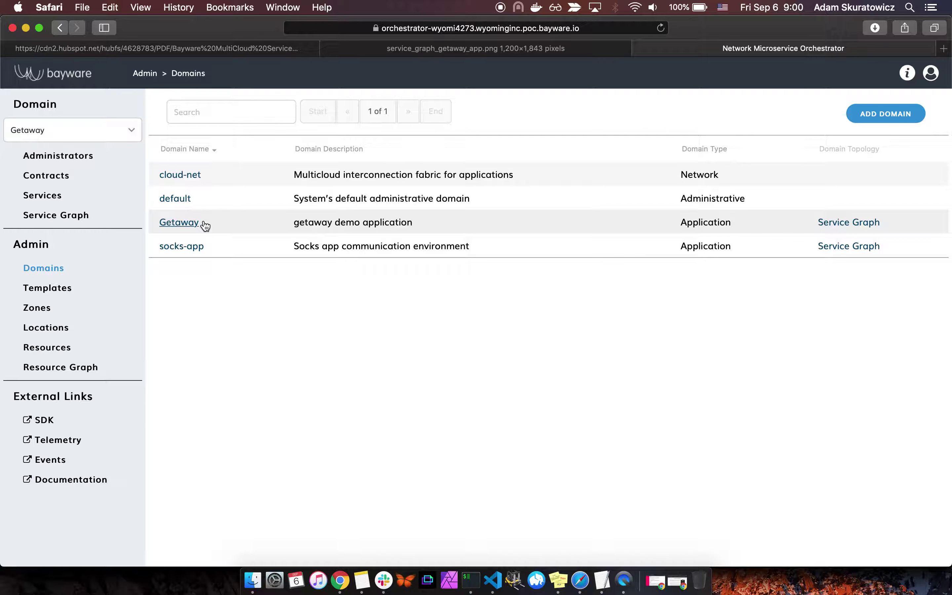
click(476, 54)
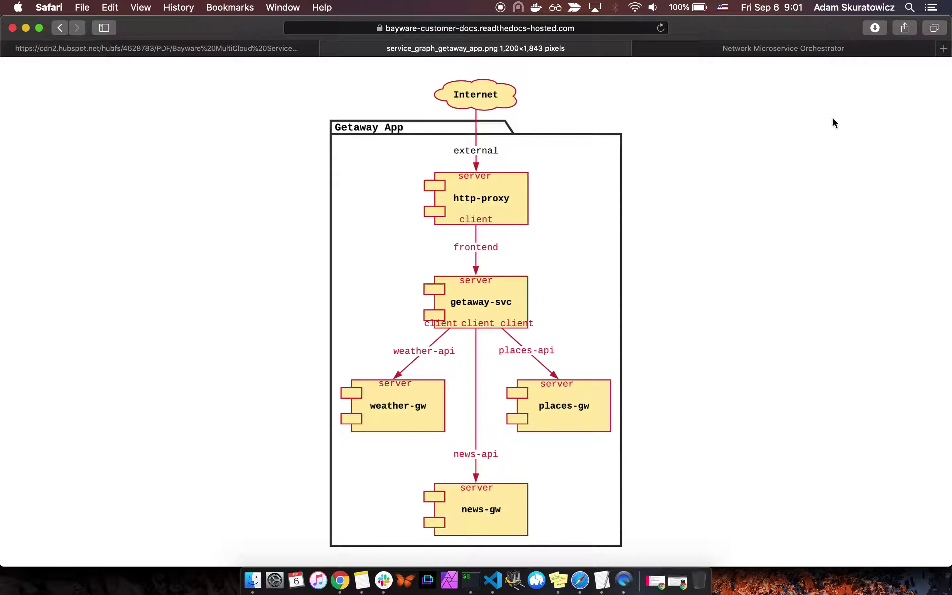
click(807, 50)
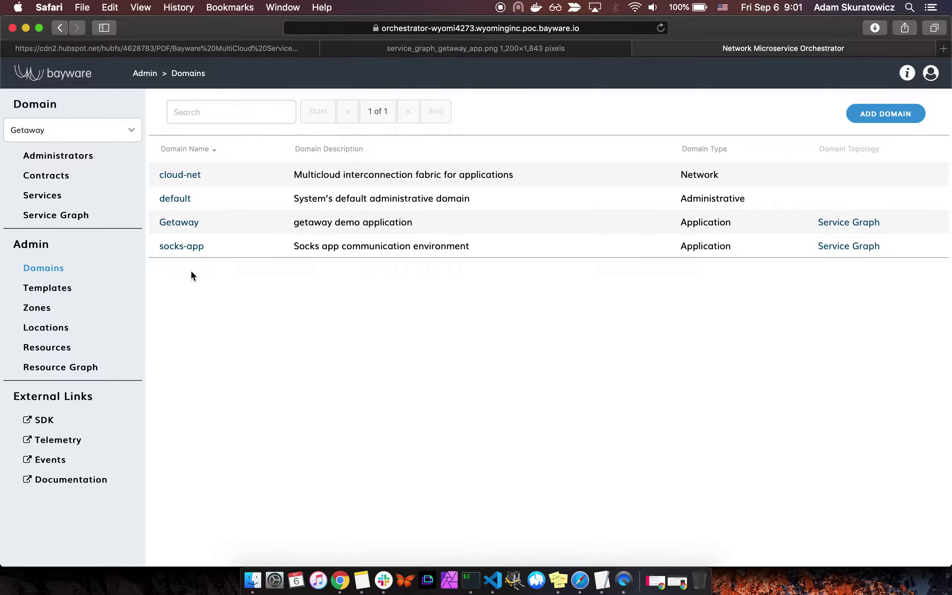
Step: Start a new service for the Getaway domain named HTTP-PROXY and check it against the Getaway App diagram
click(43, 195)
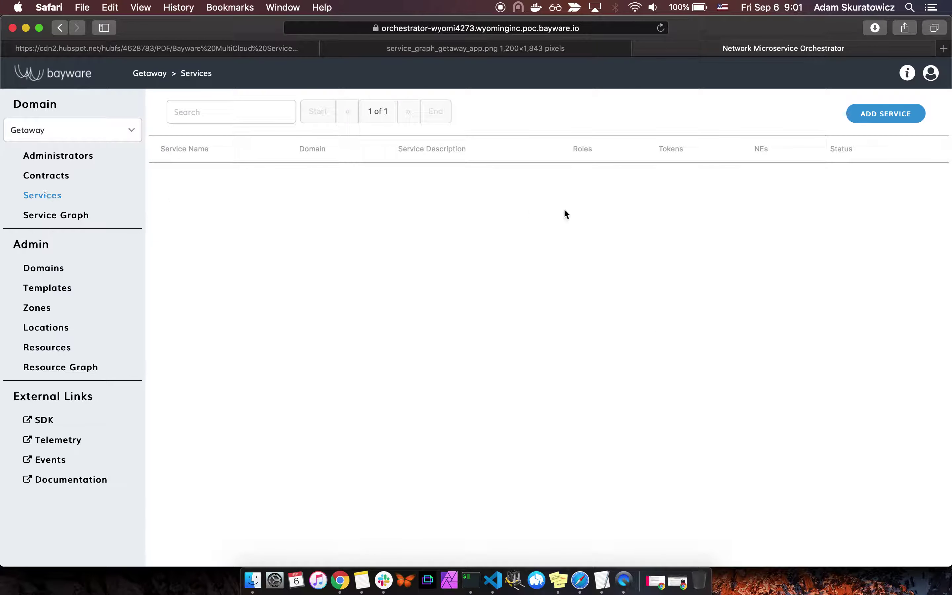
click(889, 114)
click(367, 169)
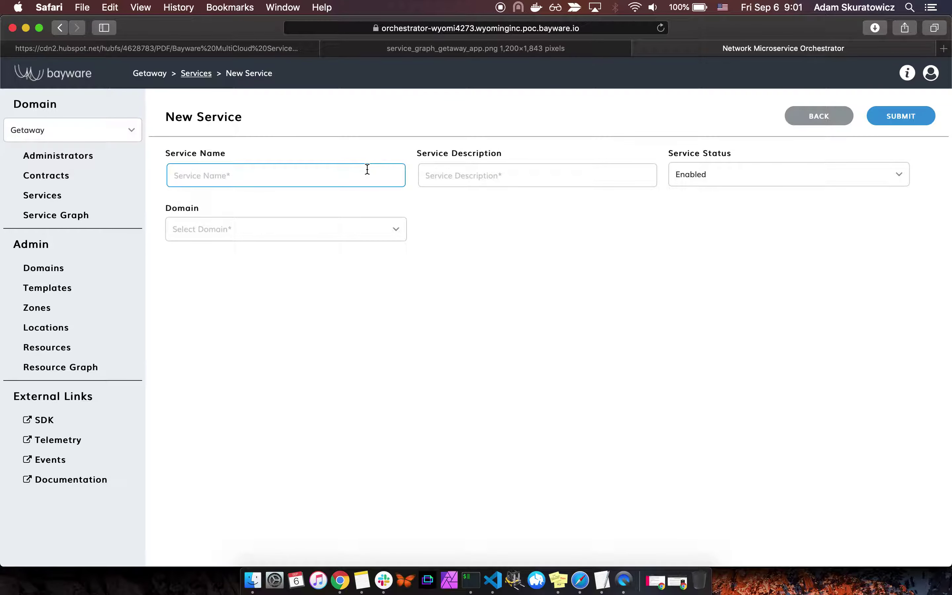
text(HTTP-PROXY)
click(476, 49)
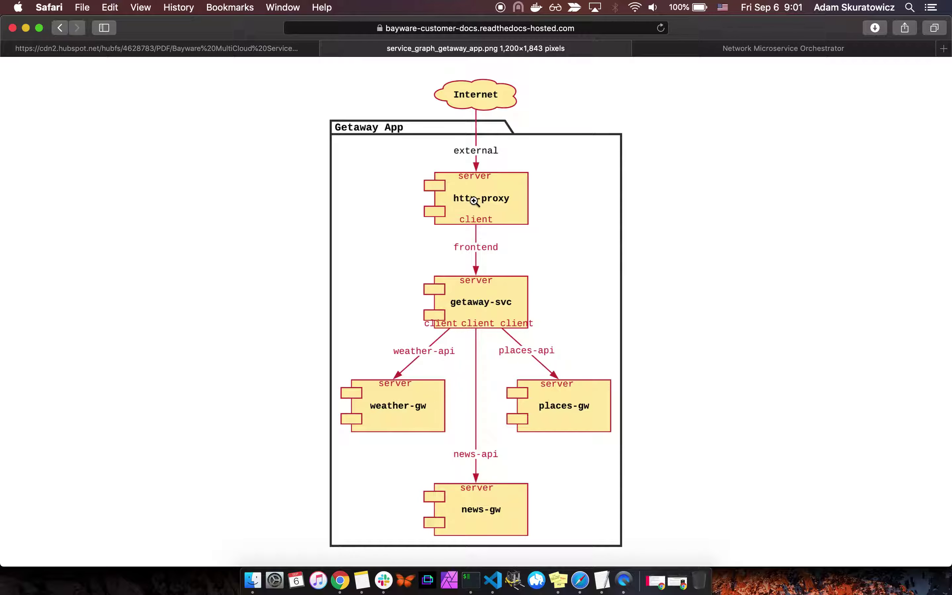
click(738, 58)
Step: Describe the HTTP-PROXY service as GETAWAY PROXY, assign it to the Getaway domain and submit it
click(539, 175)
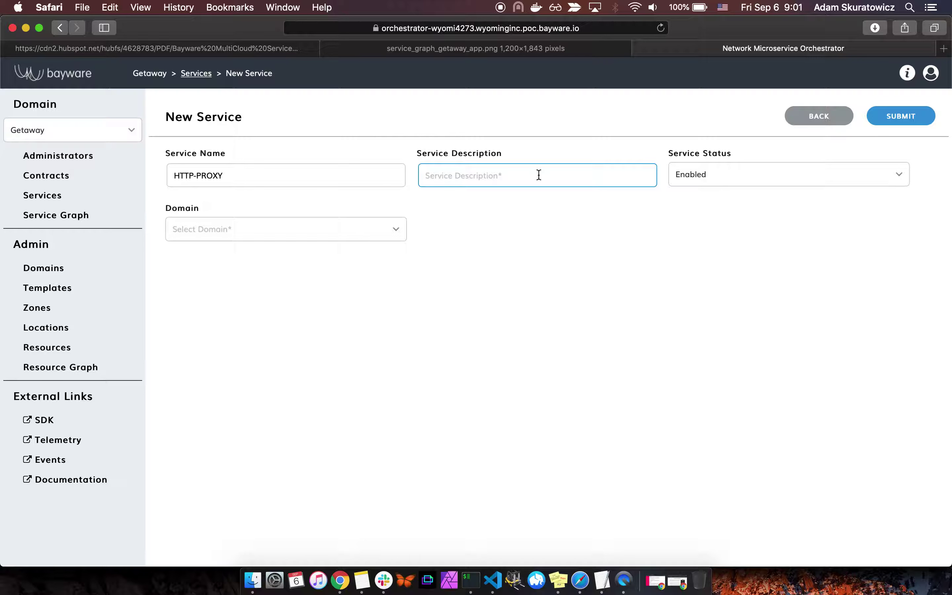
text(FOO)
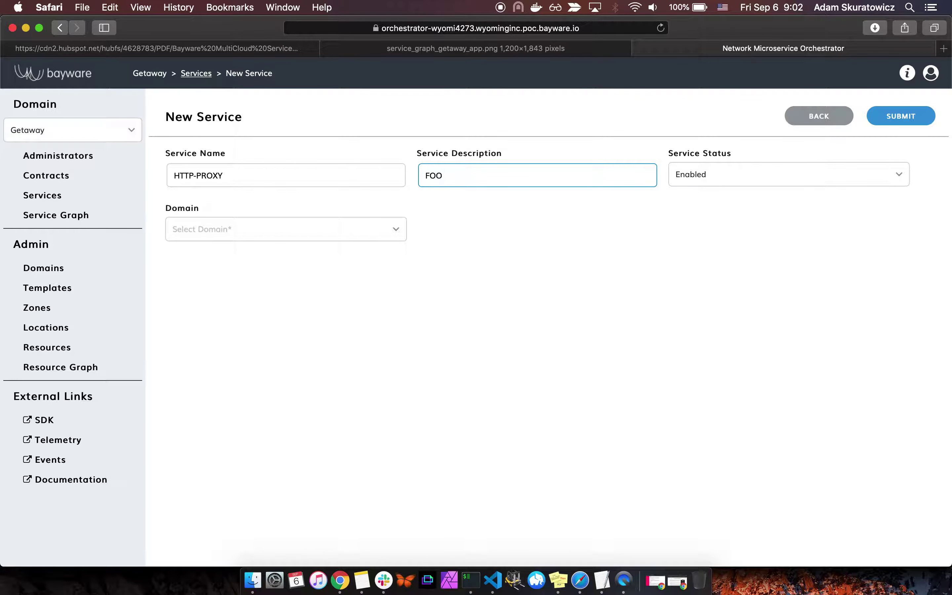
key(BackSpace)
key(BackSpace)
key(BackSpace)
text(GETAWAY PROXY)
click(338, 227)
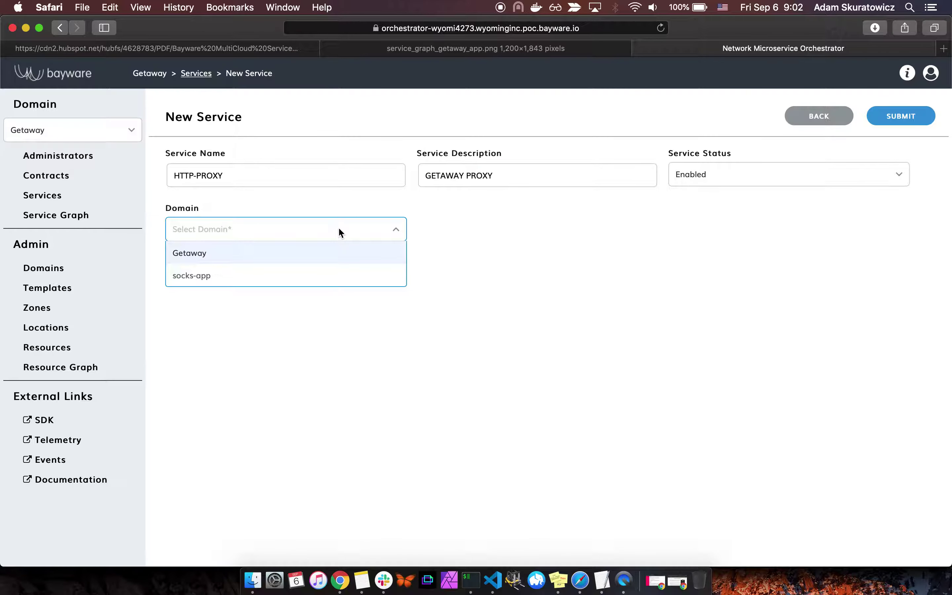
click(331, 259)
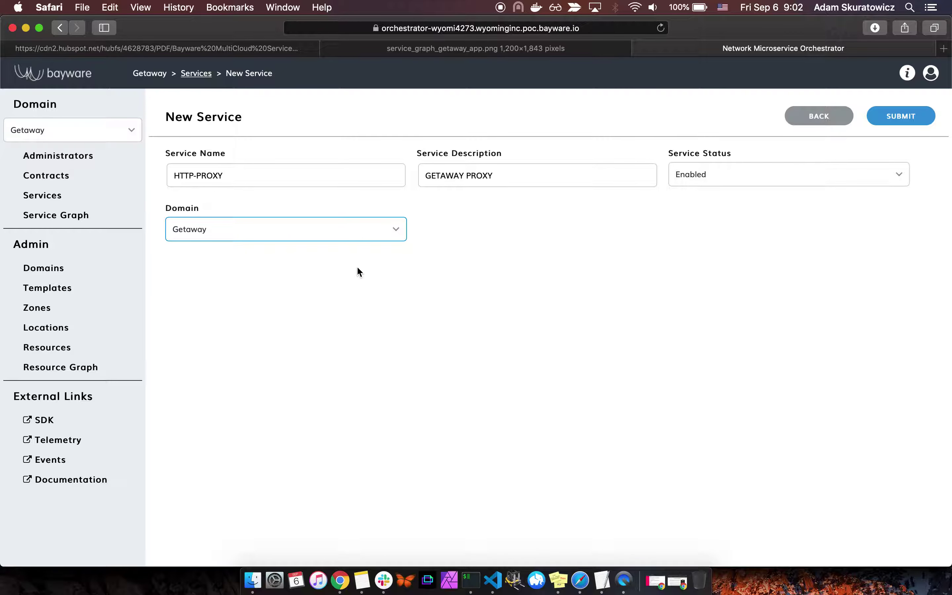
click(894, 126)
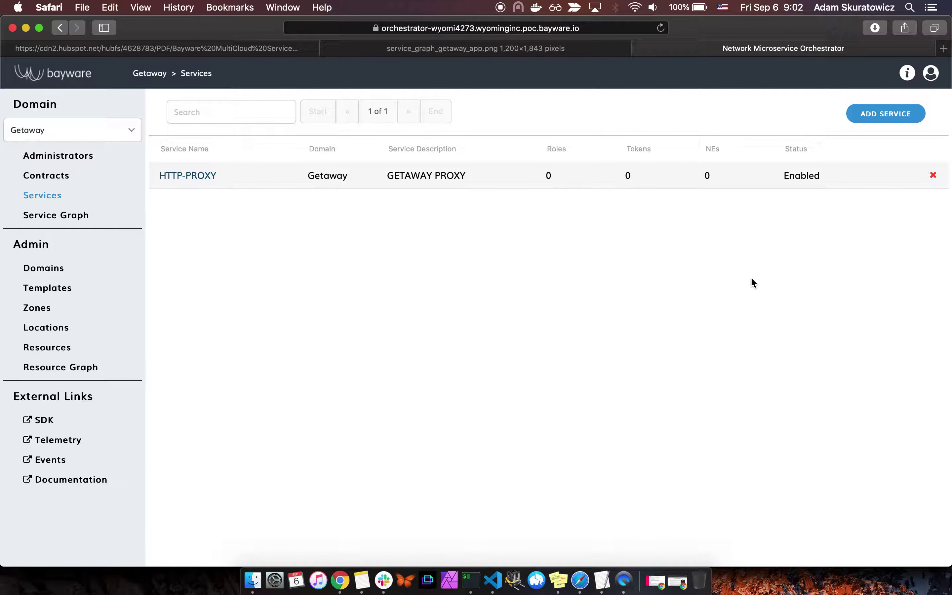
Step: Add a service named GETAWAY-SVC with the description GETAWAY FRONTEND BUSINESS LOGIC in the Getaway domain
click(881, 114)
click(282, 173)
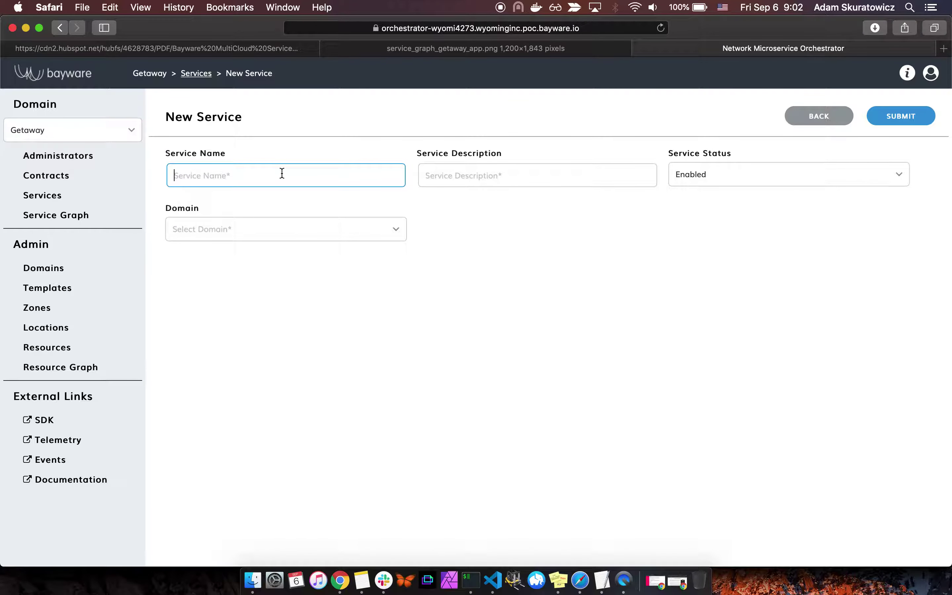
text(GETAWAY-SVC)
click(443, 176)
text(GET)
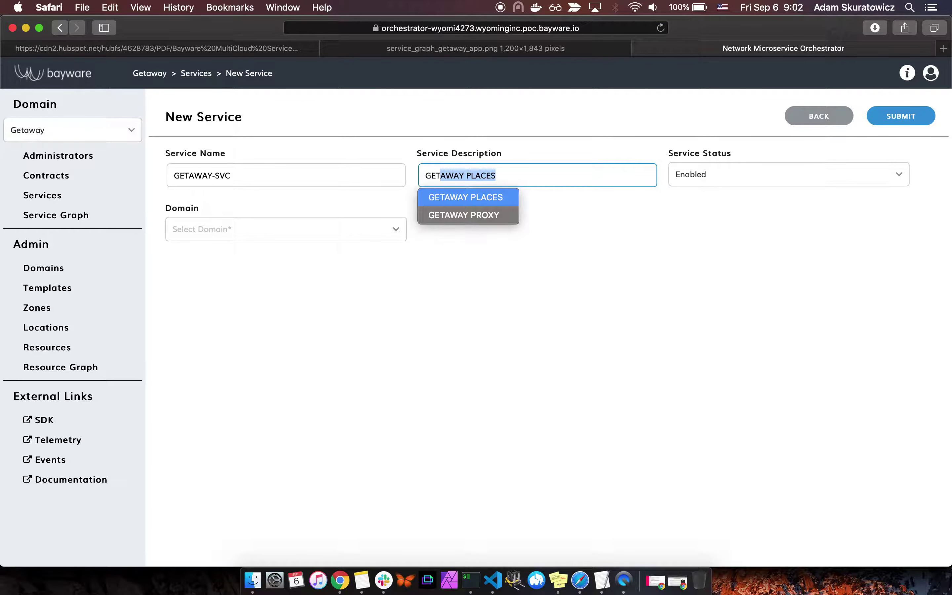
text(AWAY)
text(FRONTEND B)
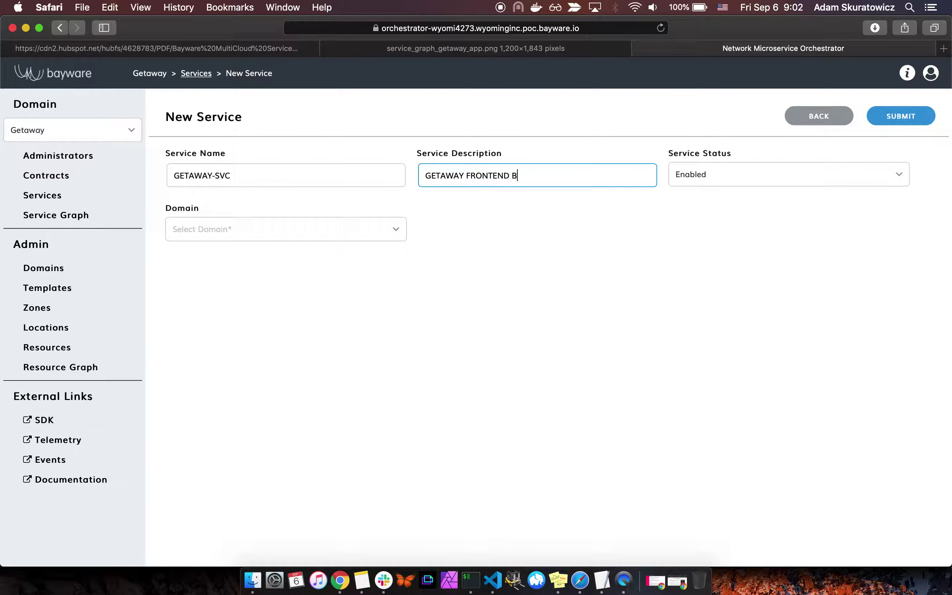
text(USINESS LOGIC)
click(290, 230)
click(296, 258)
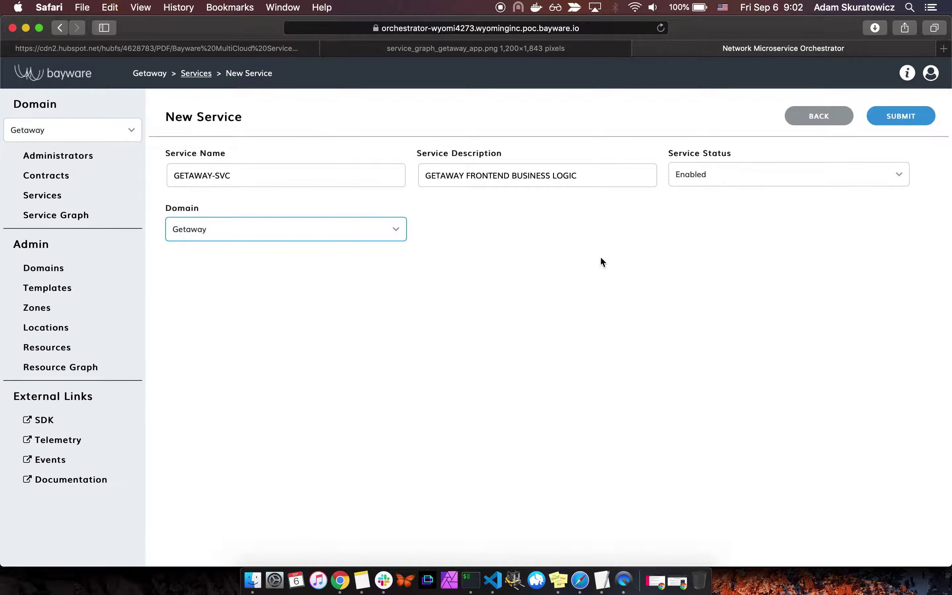
click(915, 118)
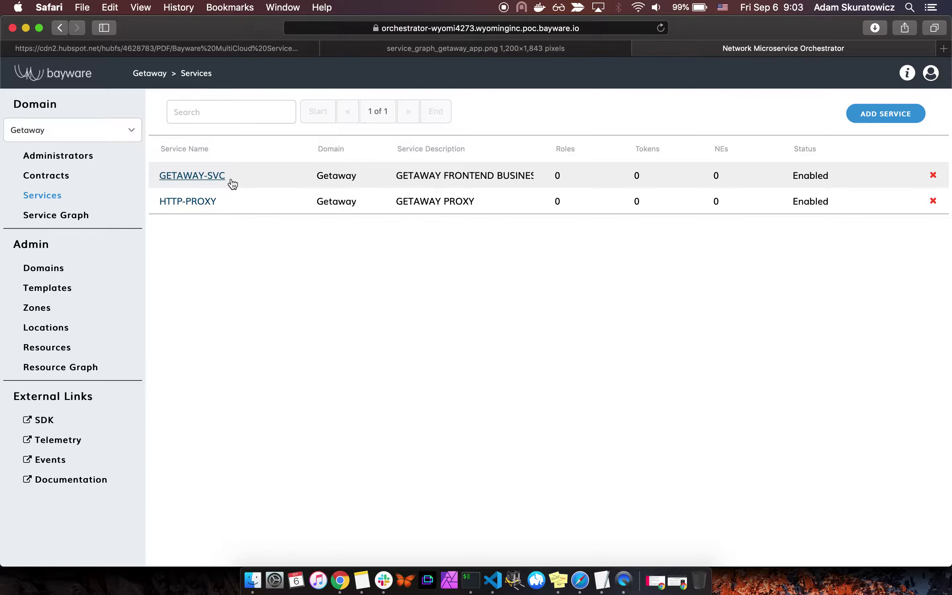
Step: Add a service named WEATHER-GW with the description GETAWAY WEATHER in the Getaway domain
click(891, 115)
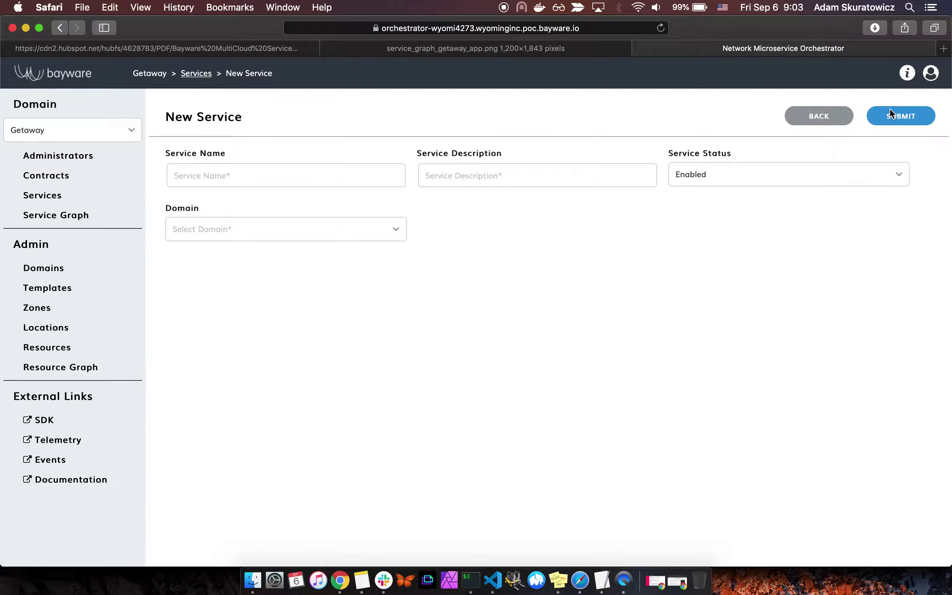
click(344, 175)
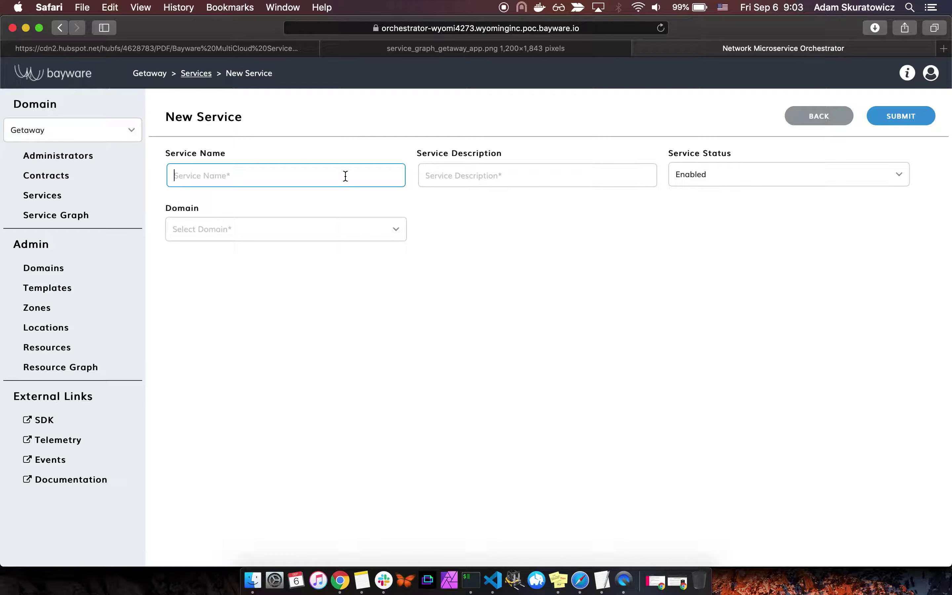
text(WEATHER-GW)
click(485, 184)
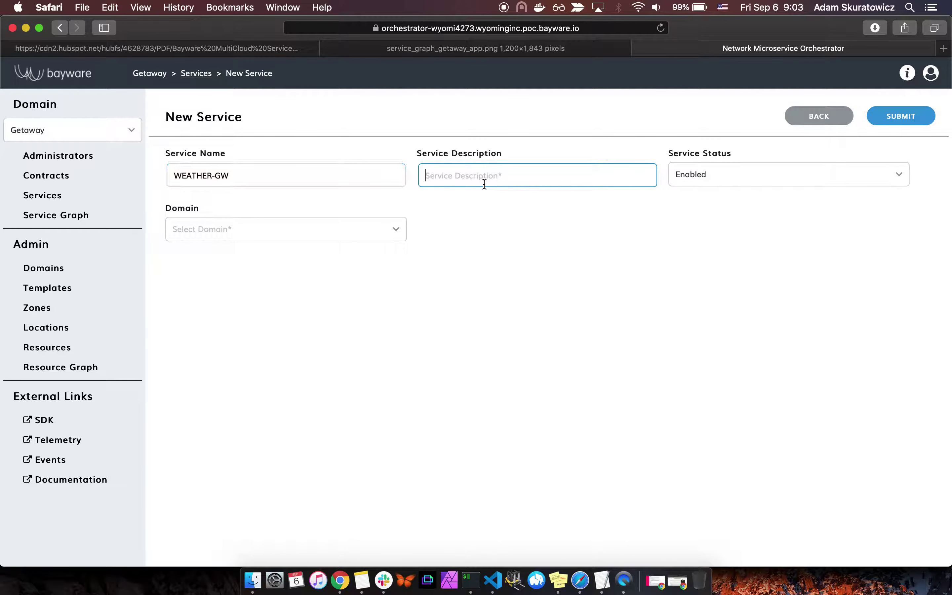
text(GETAWAY WEATHER)
click(316, 228)
click(302, 254)
click(919, 118)
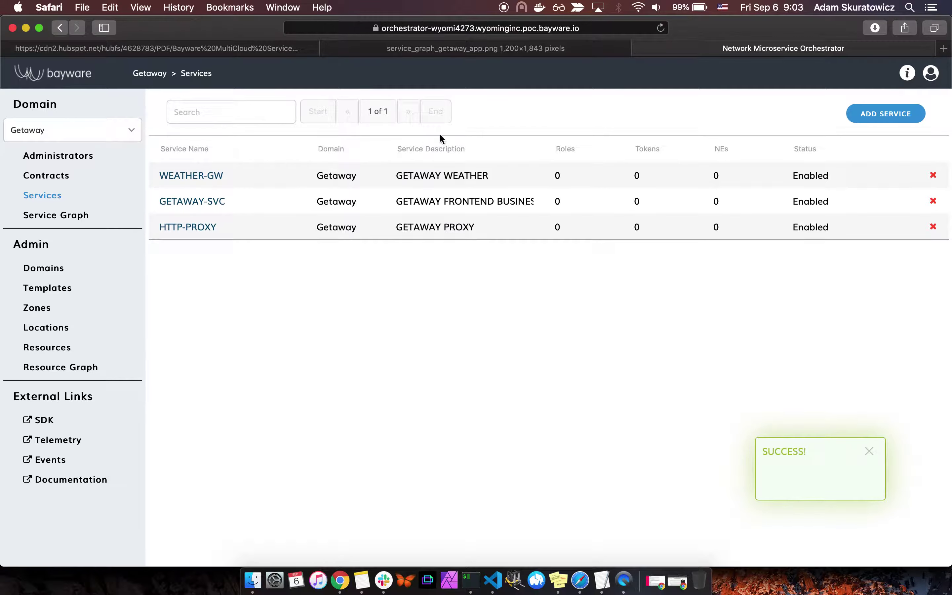
Step: Add a service named NEWS-GW with the description GETAWAY NEWS in the Getaway domain
click(872, 115)
click(350, 178)
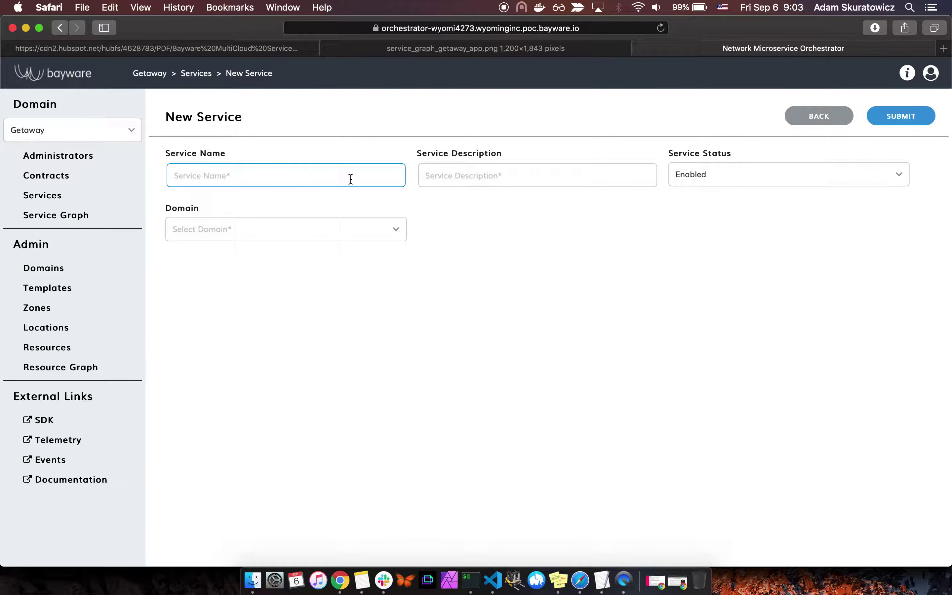
text(NEWS-GW)
click(519, 180)
text(GETAWAY NEWS)
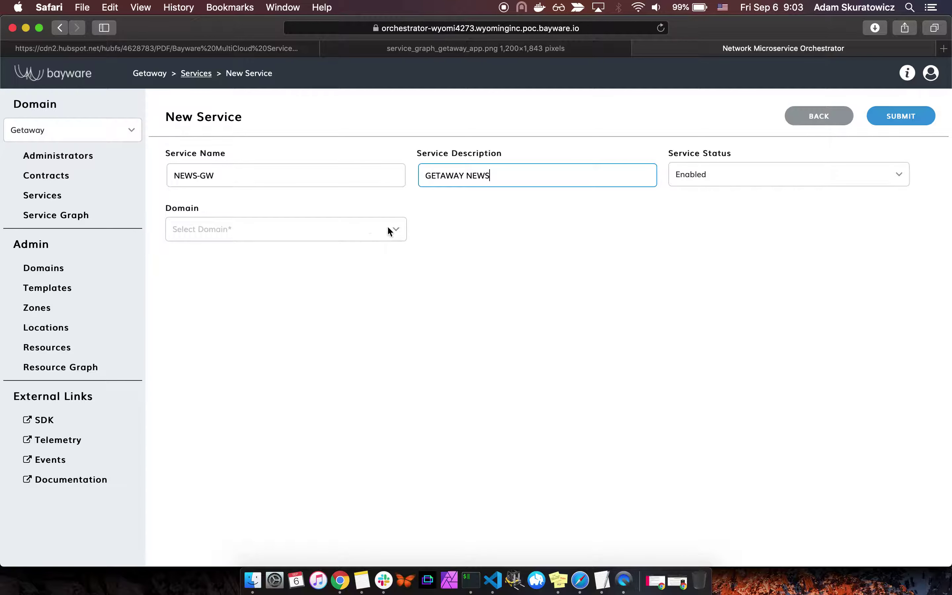
click(388, 230)
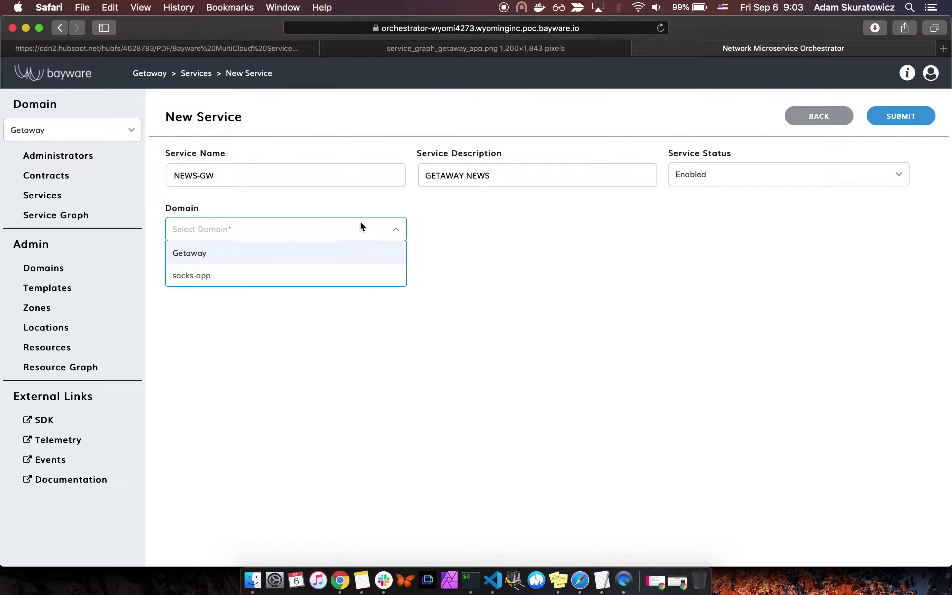
click(335, 252)
click(920, 123)
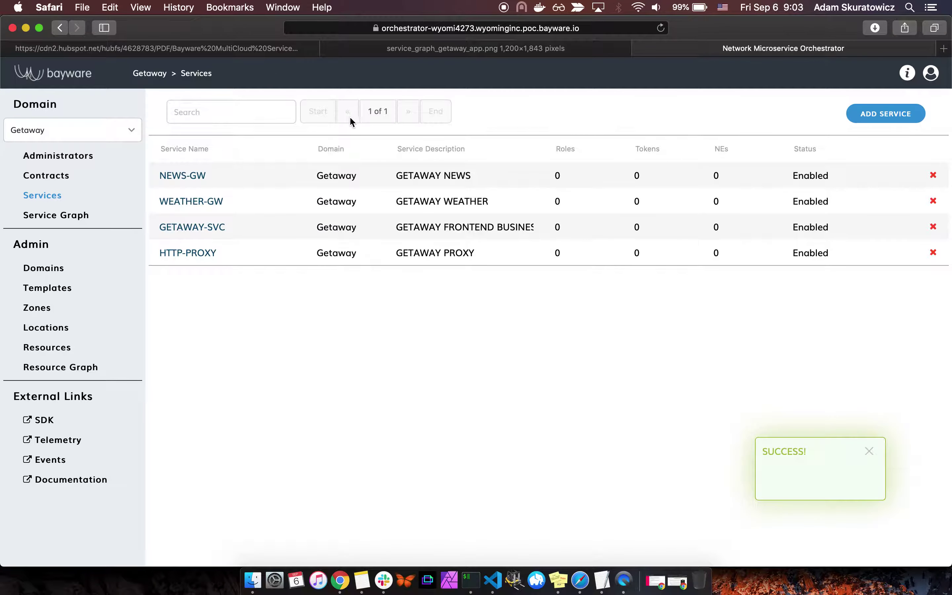
Step: Add a service named PLACES-GW with the description GETAWAY PLACES in the Getaway domain
click(915, 118)
click(396, 164)
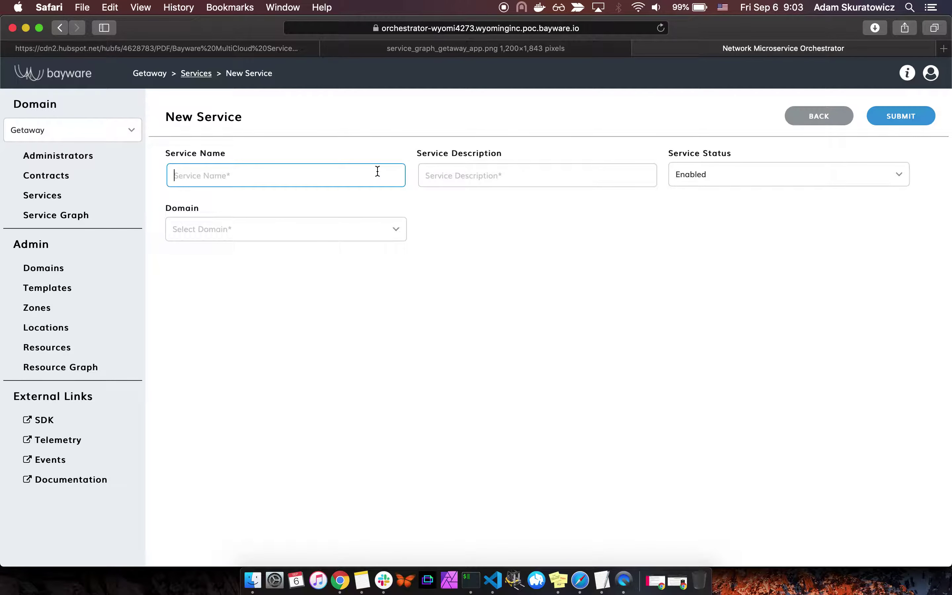
text(PLACES-GW)
click(559, 170)
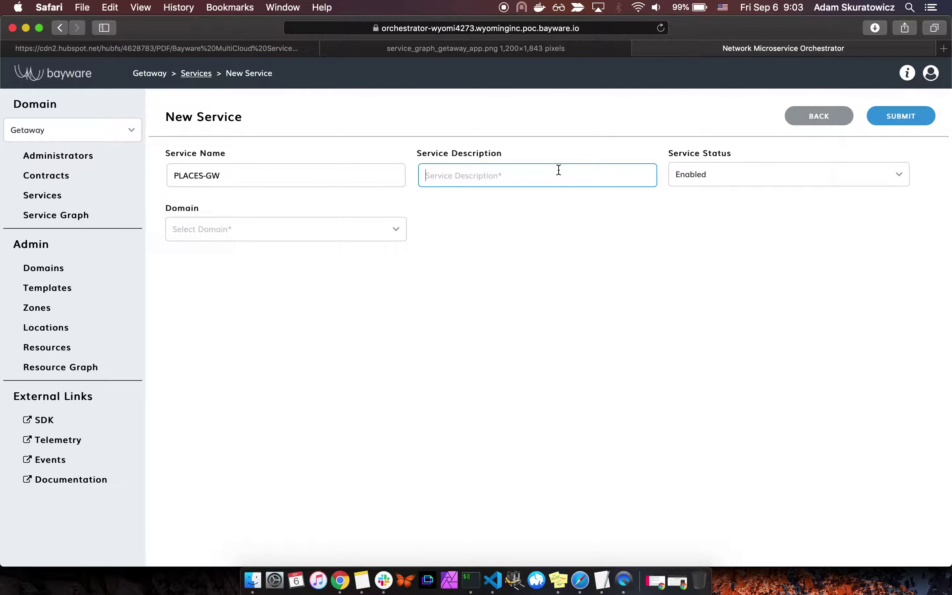
text(GETAWAY)
text(PLACES)
click(369, 234)
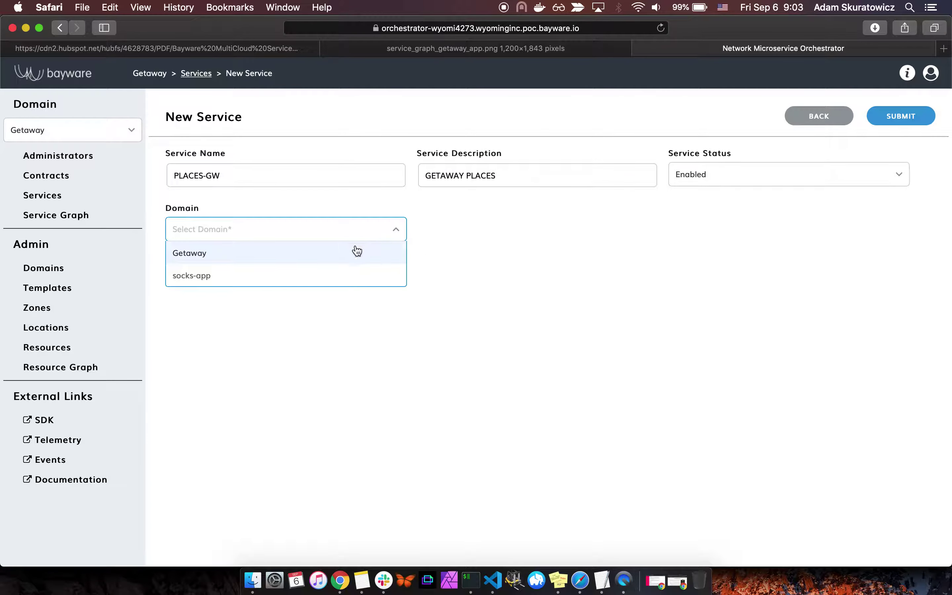
click(356, 252)
click(928, 117)
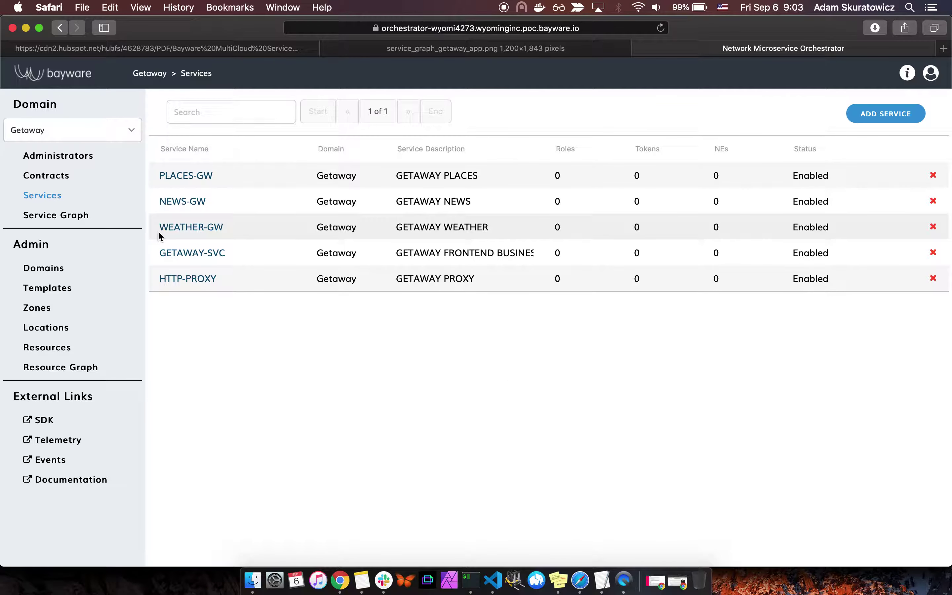
Step: View the Getaway service graph and compare it with the UML manifest to service graph slide
click(87, 222)
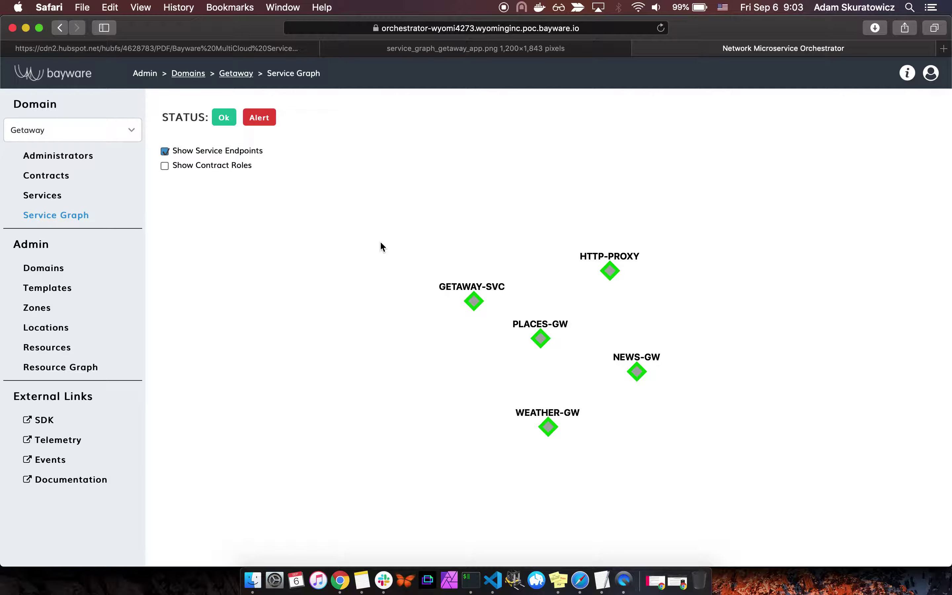
click(245, 50)
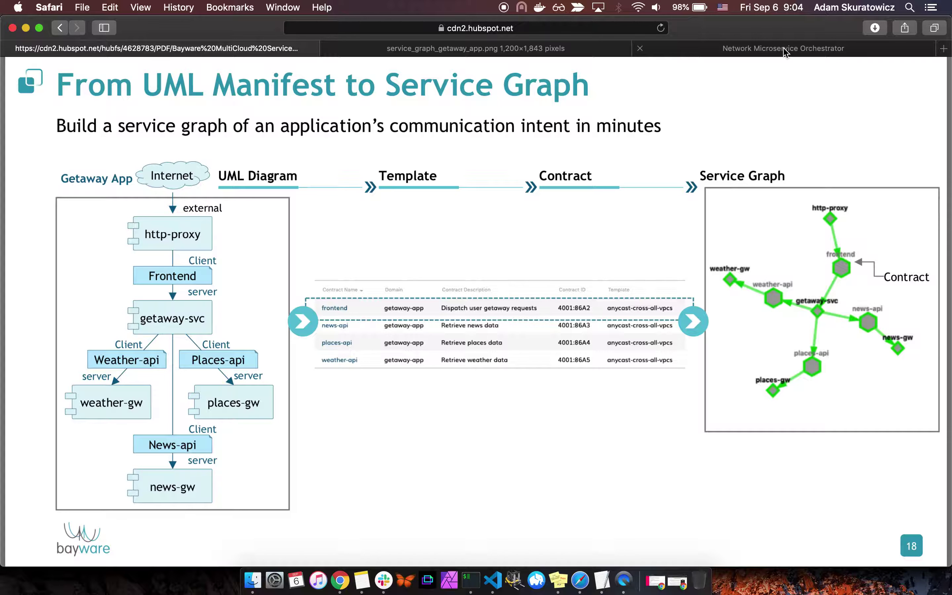
click(783, 50)
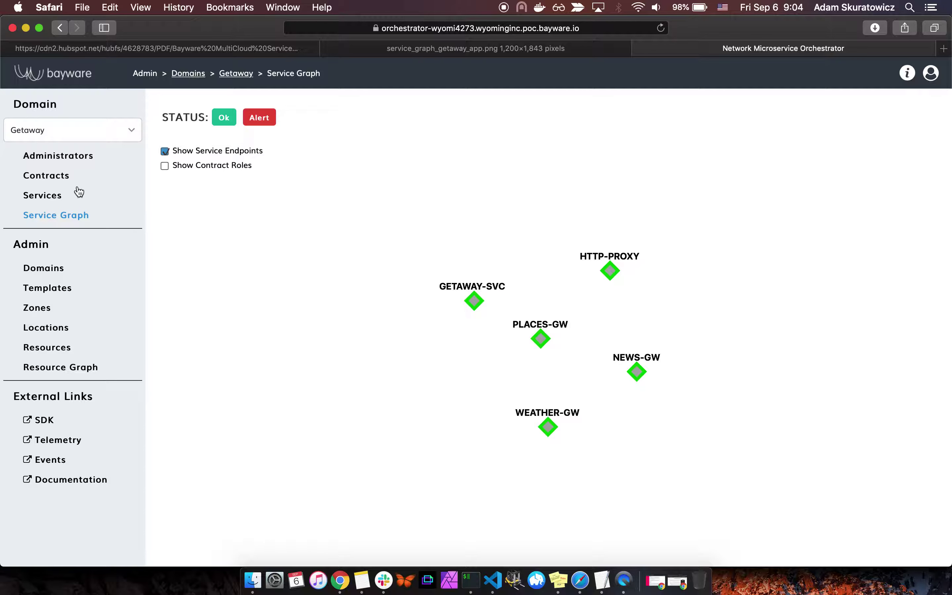
Step: Add a contract named FRONTEND with the description GETAWAY FRONTEND in the Getaway domain, using the anycast-cross-all-vpcs template
click(53, 175)
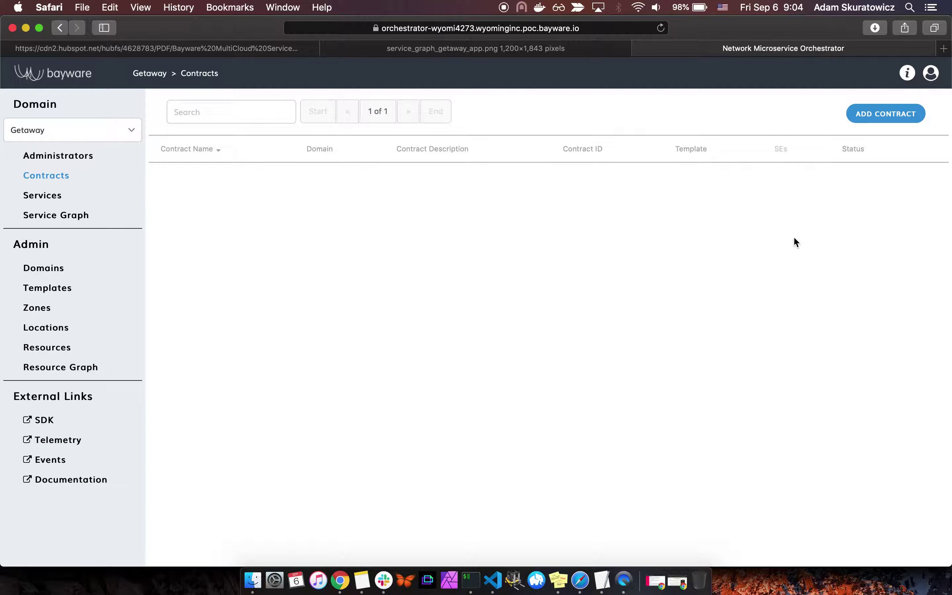
click(888, 119)
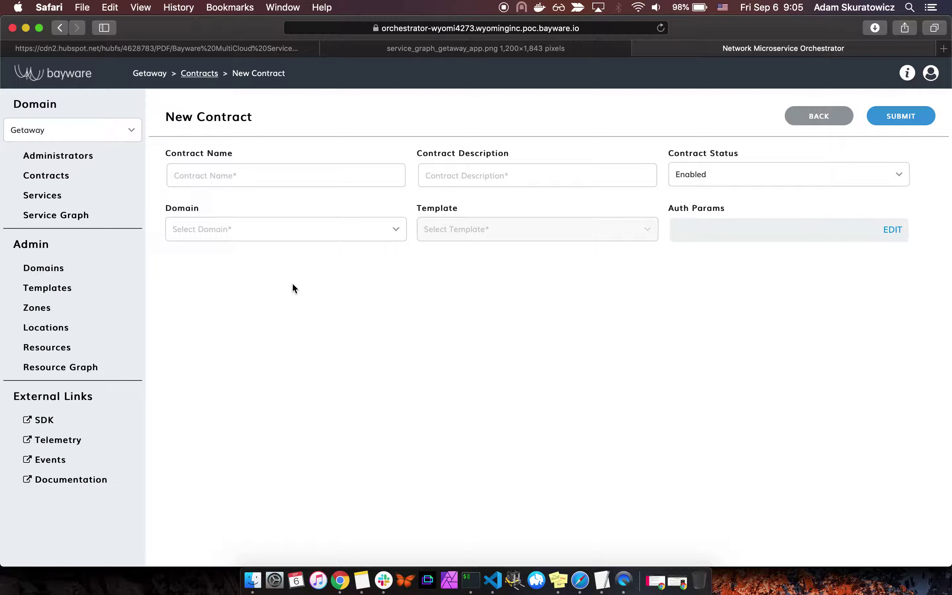
click(308, 177)
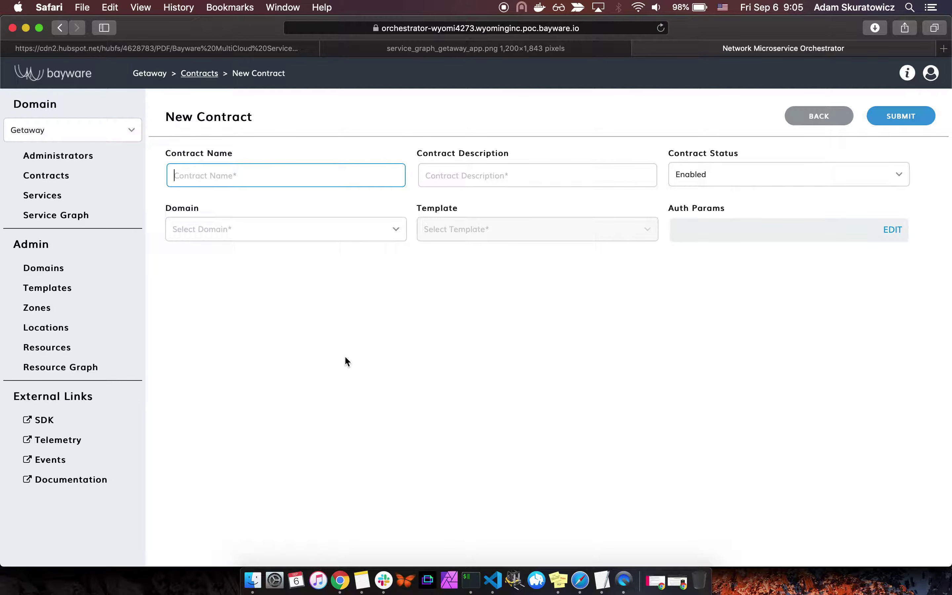
text(FRONTEND)
click(515, 177)
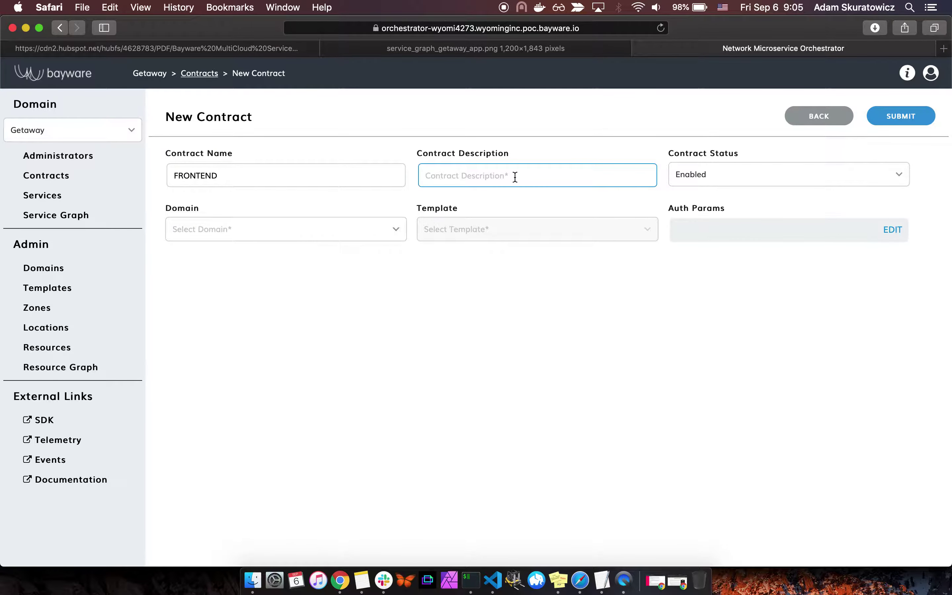
text(GETA)
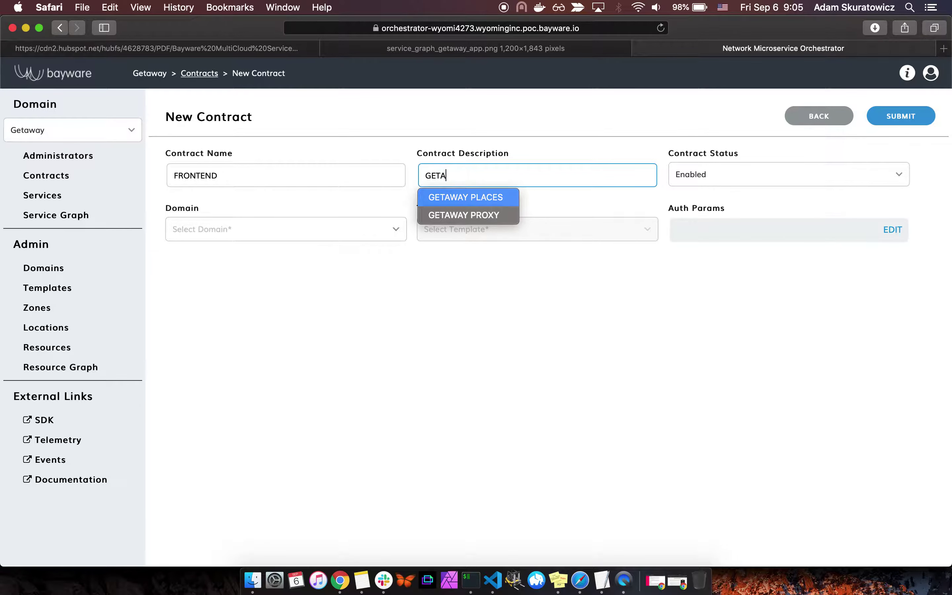
text(WAY FRONTEND)
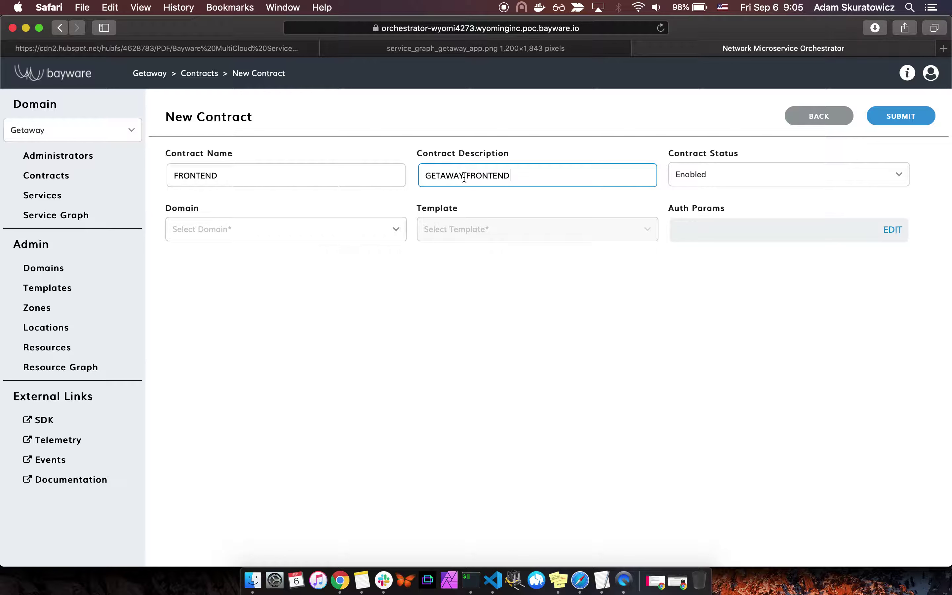
click(357, 230)
click(326, 254)
click(493, 233)
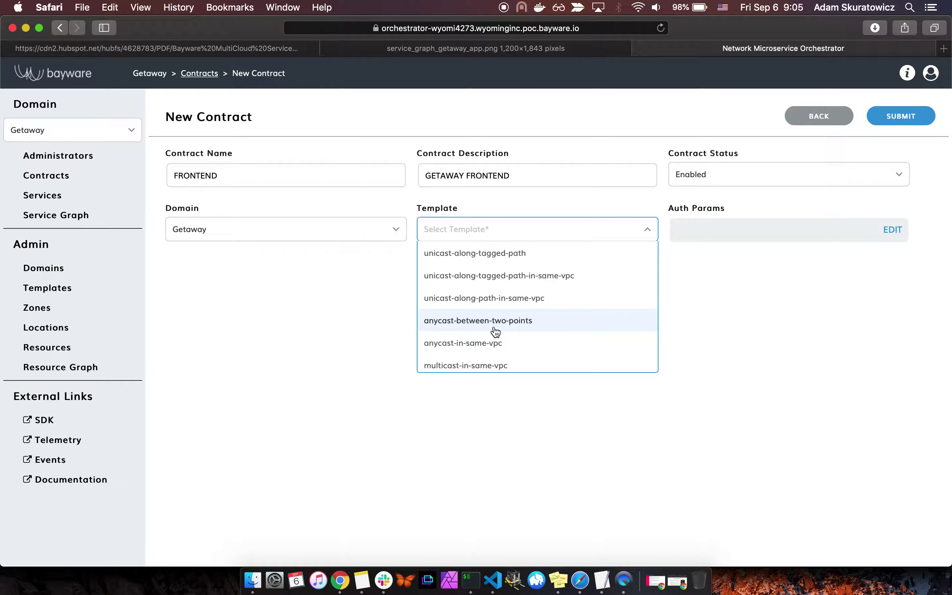
scroll(494, 343, down, 10)
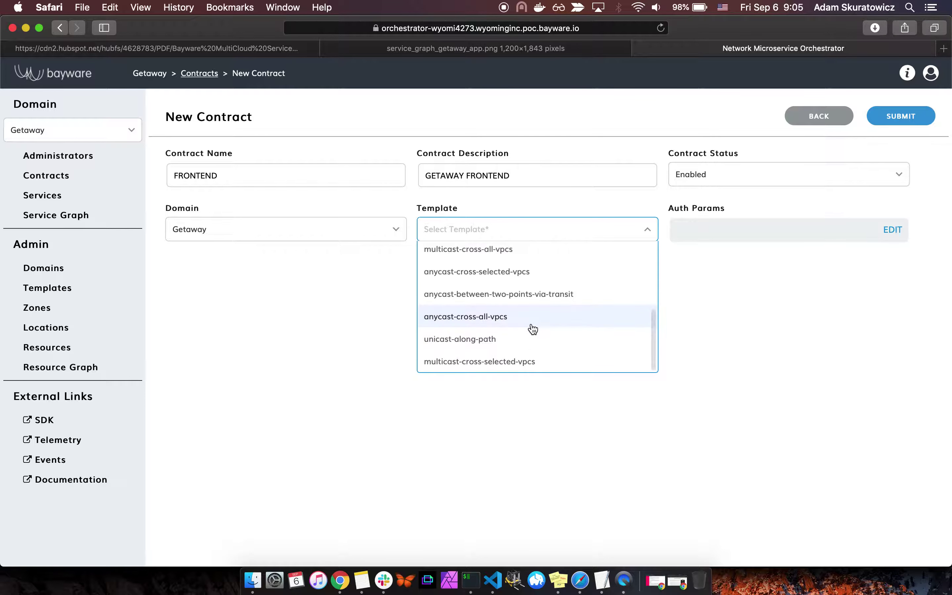
click(532, 325)
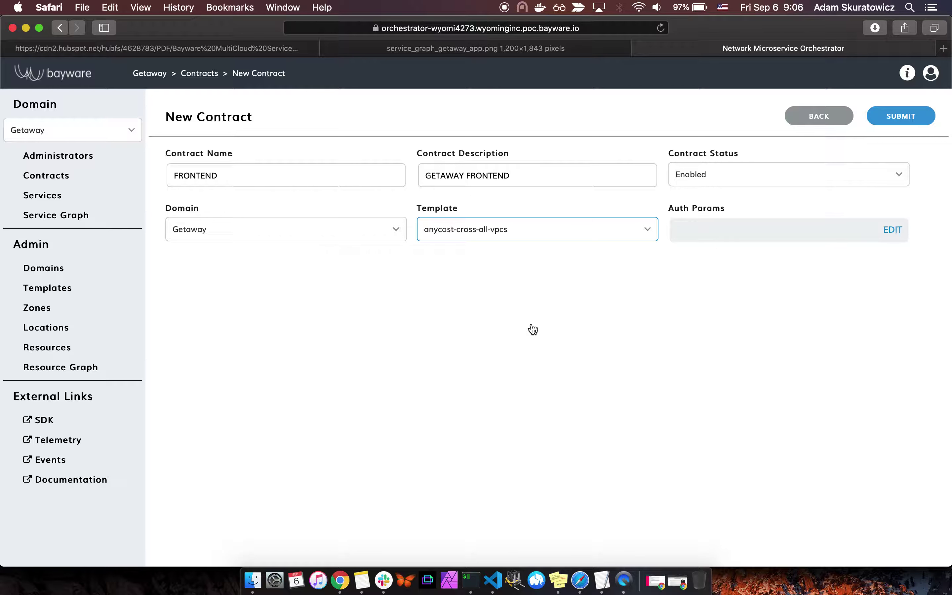
click(914, 115)
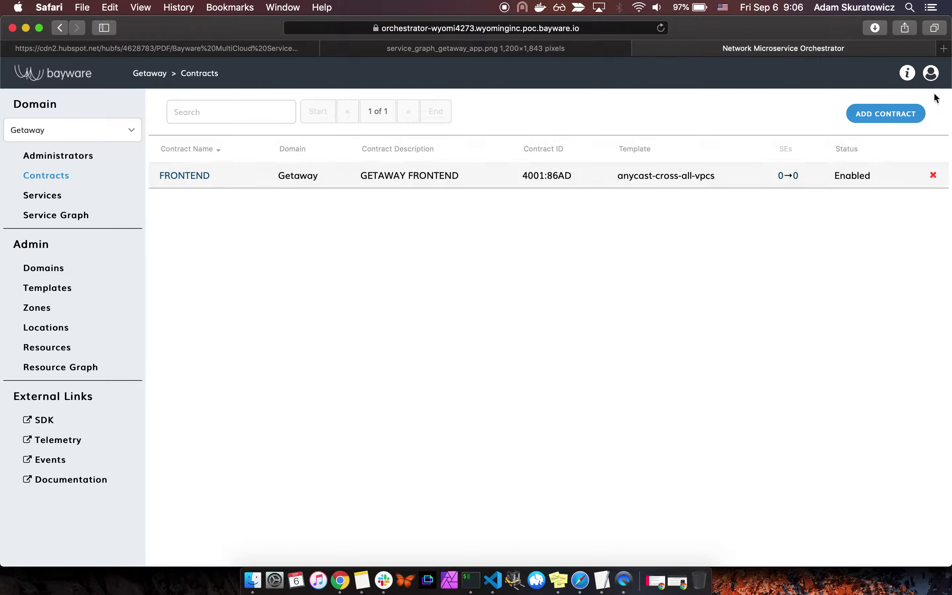
Step: Add a contract named WEATHER-API with the description GETAWAY WEATHER in the Getaway domain, using the anycast-cross-all-vpcs template
click(903, 114)
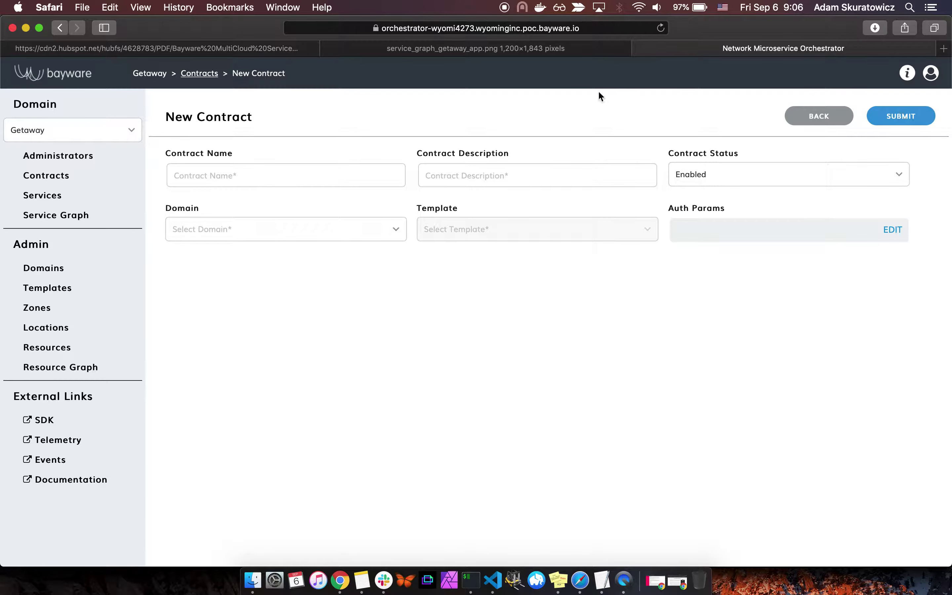
click(333, 180)
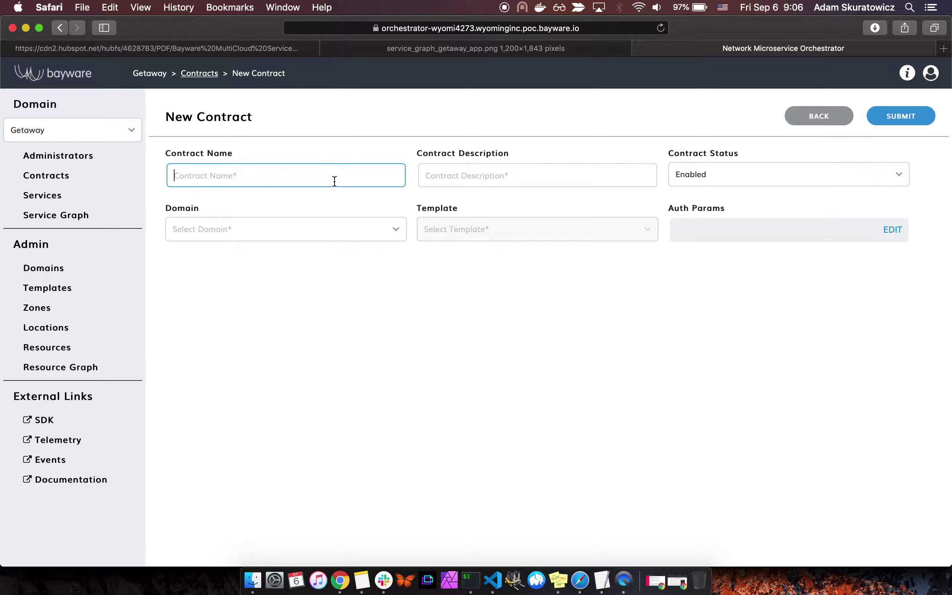
text(WEATHER-API)
click(452, 185)
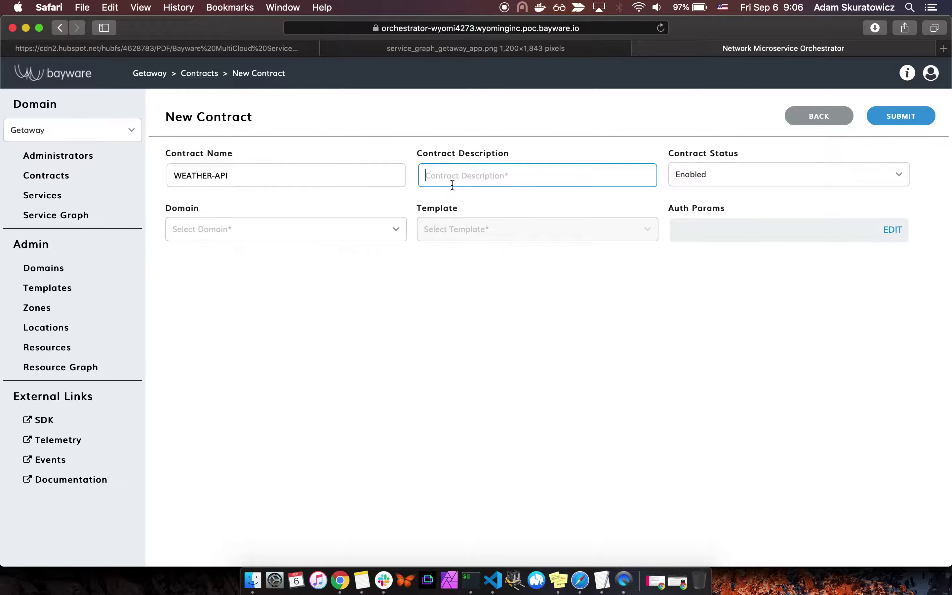
text(TAWAY WEATHER)
click(348, 228)
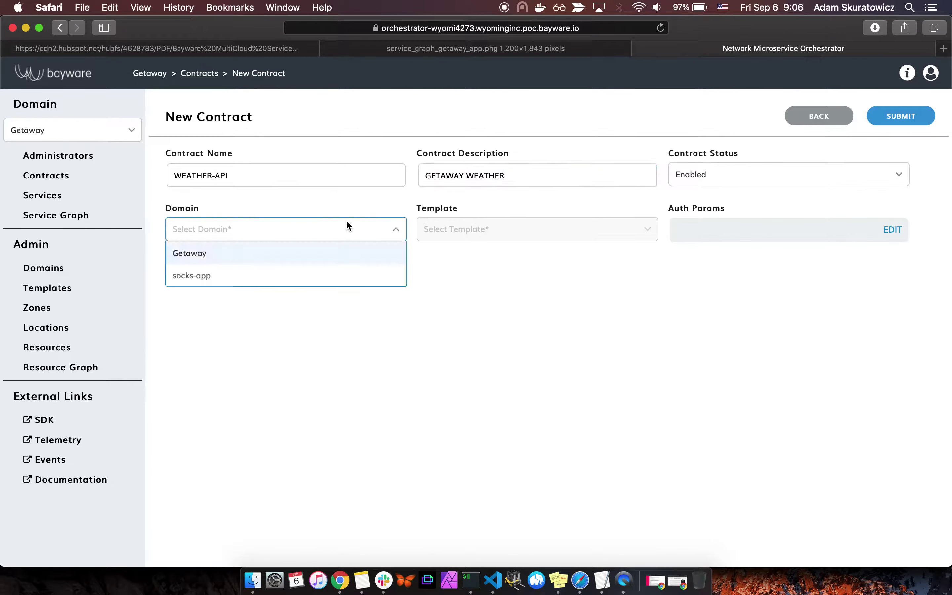
click(330, 253)
click(492, 237)
scroll(495, 308, down, 5)
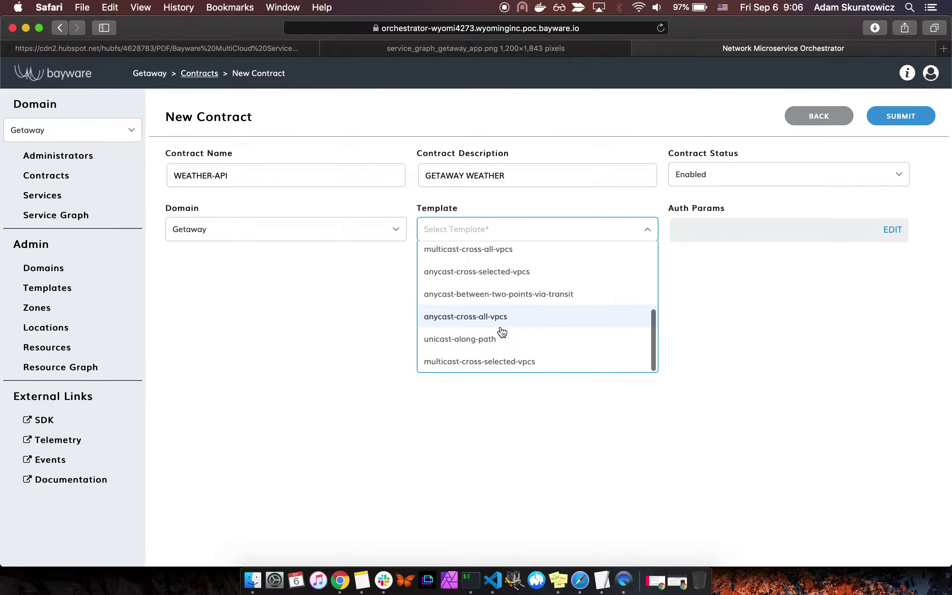
click(504, 321)
click(901, 118)
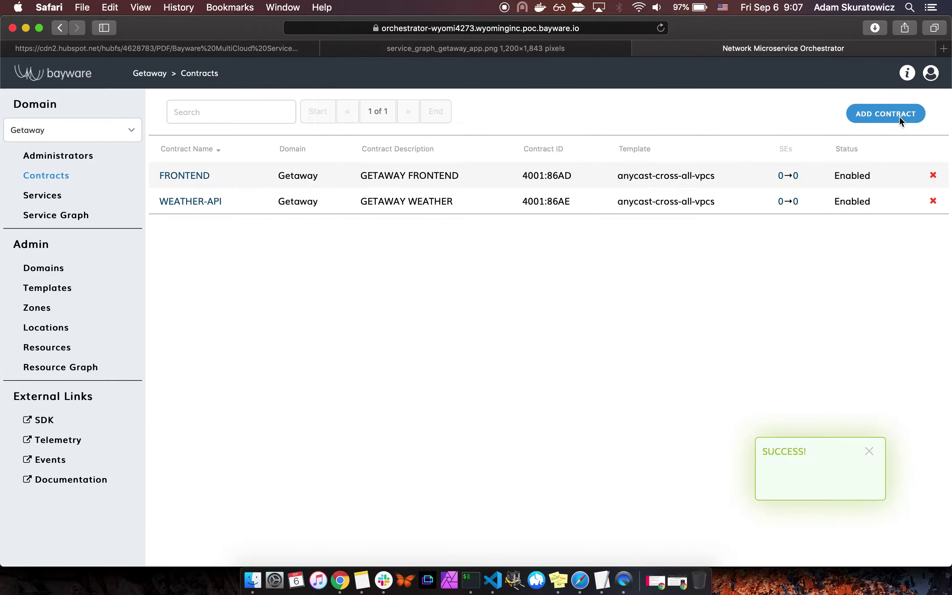
Step: Add a contract named NEWS-API with the description GETAWAY NEWS in the Getaway domain, using the anycast-cross-all-vpcs template
click(898, 118)
click(338, 173)
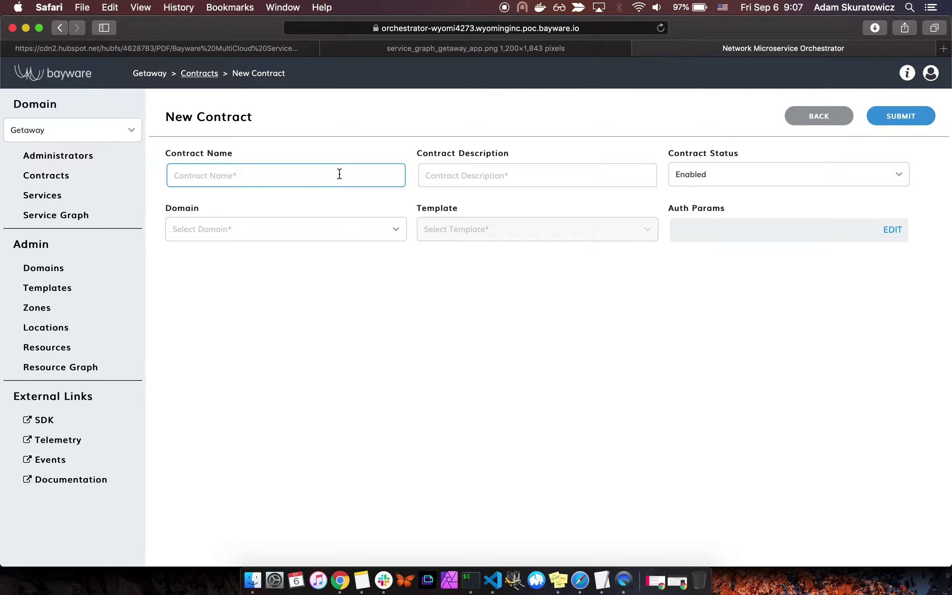
text(NEWS-API)
click(486, 175)
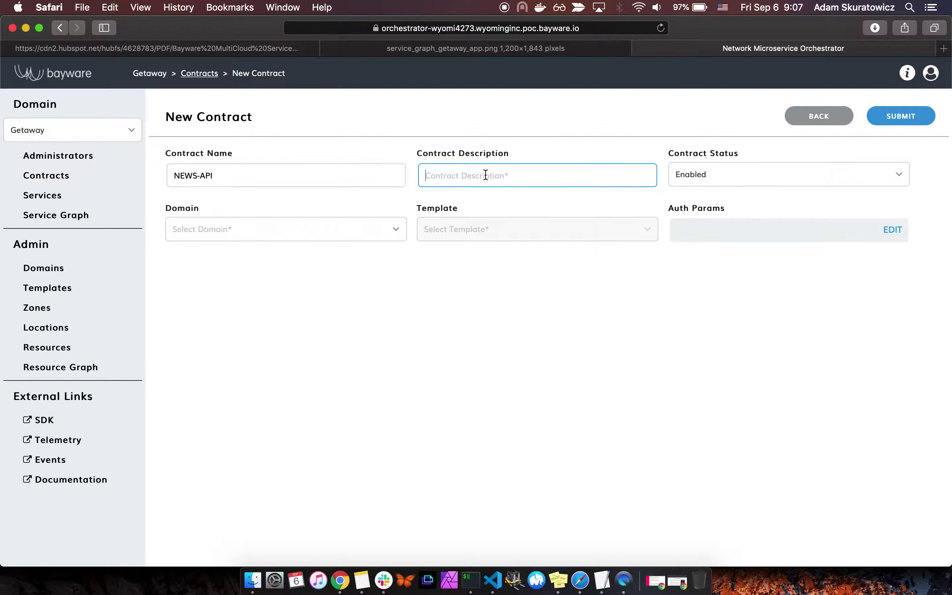
text(GETAWAY NEWS)
click(302, 229)
click(297, 251)
click(504, 236)
scroll(504, 296, down, 5)
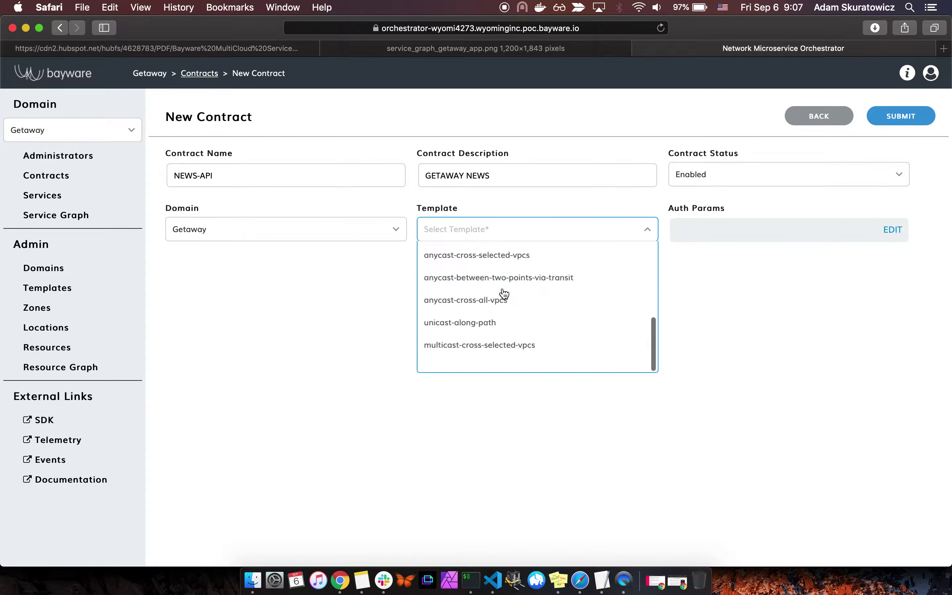
scroll(510, 310, up, 1)
click(510, 316)
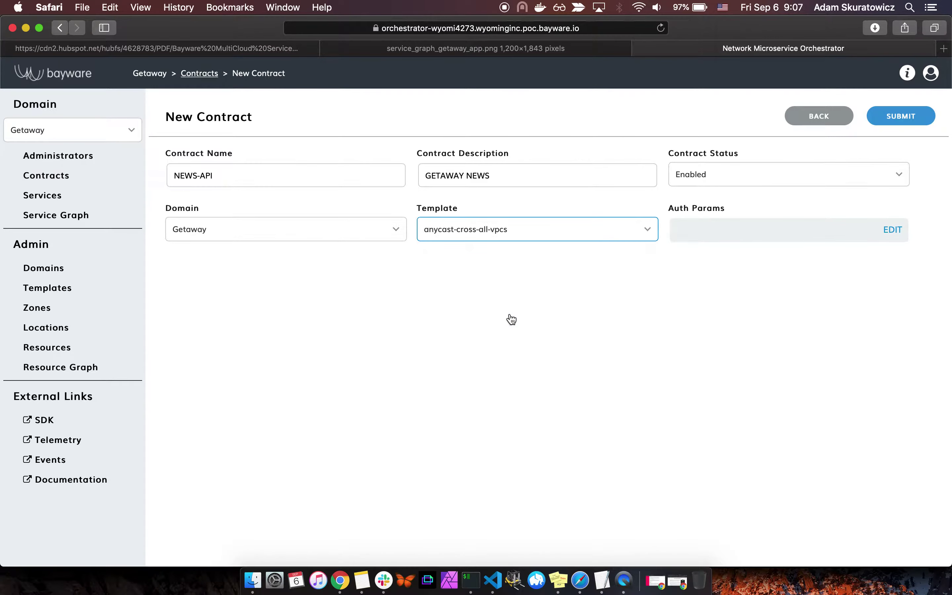
click(898, 118)
Step: Add a contract named PLACES-API with the description GETAWAY PLACES in the Getaway domain, using the anycast-cross-all-vpcs template
click(889, 118)
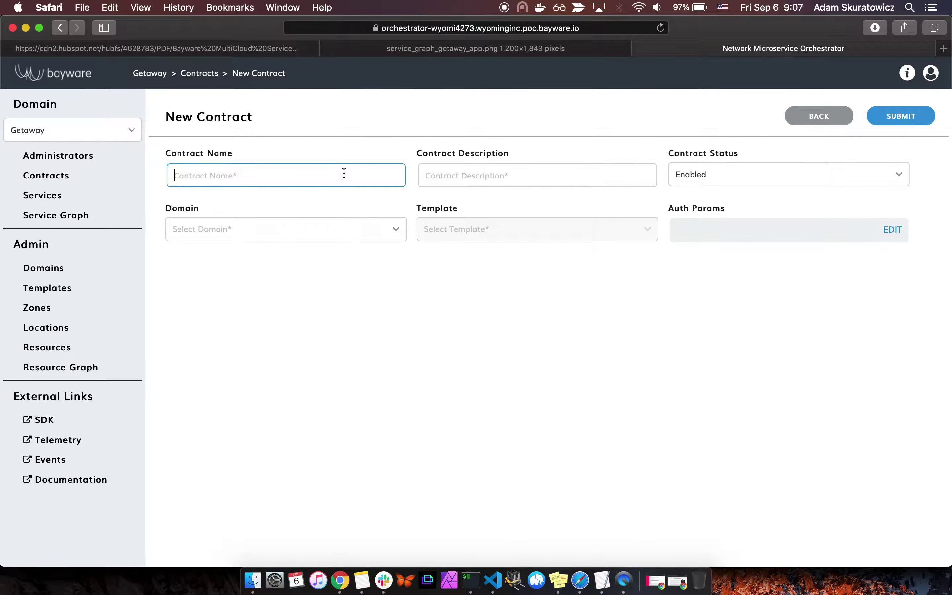
text(PLACES-API)
click(517, 172)
text(GETA)
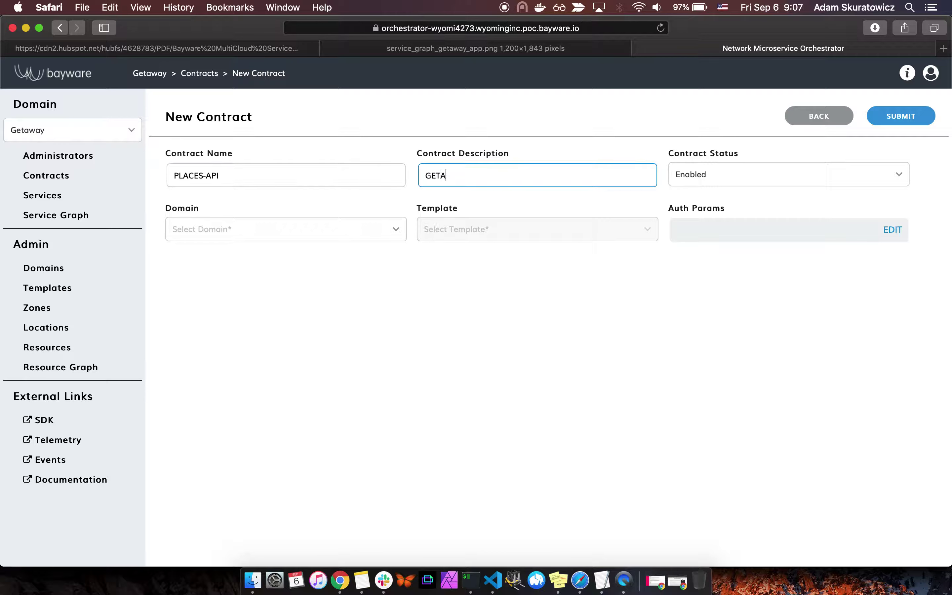
text(WAY PLACES)
click(319, 232)
click(311, 255)
click(565, 236)
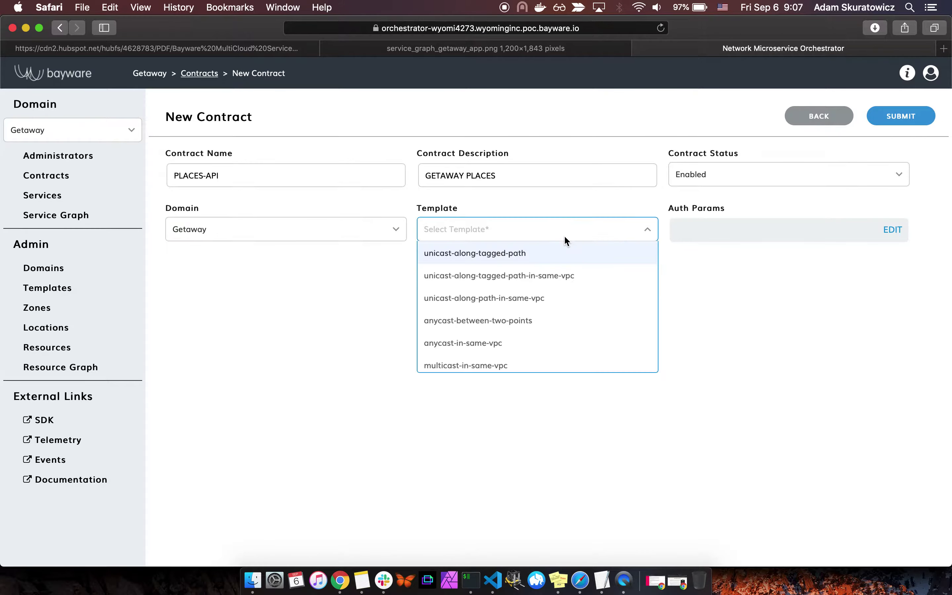
scroll(557, 287, down, 5)
click(527, 317)
click(901, 117)
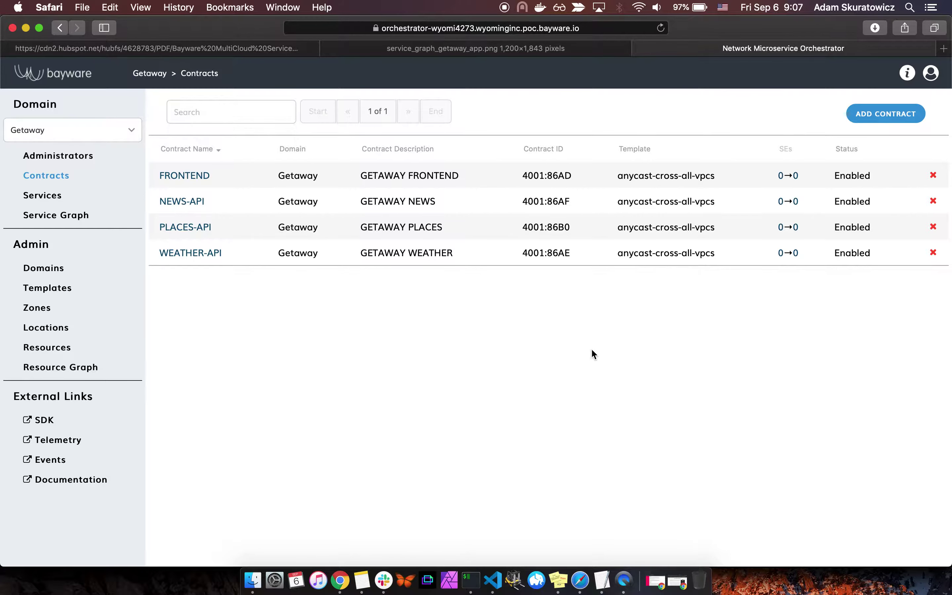
Step: Compare the services and contracts in the Getaway service graph with the target graph on the UML manifest slide
click(74, 219)
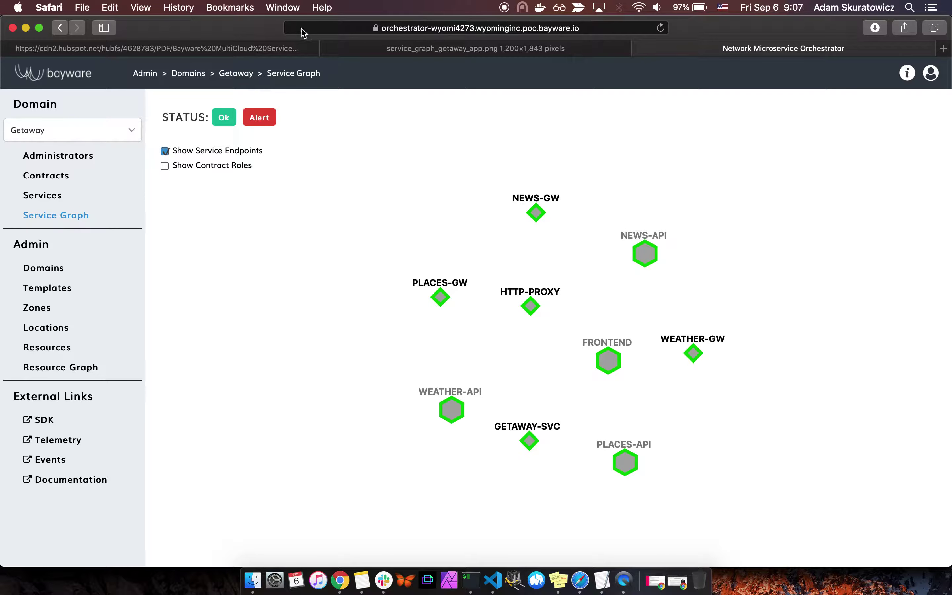
click(263, 52)
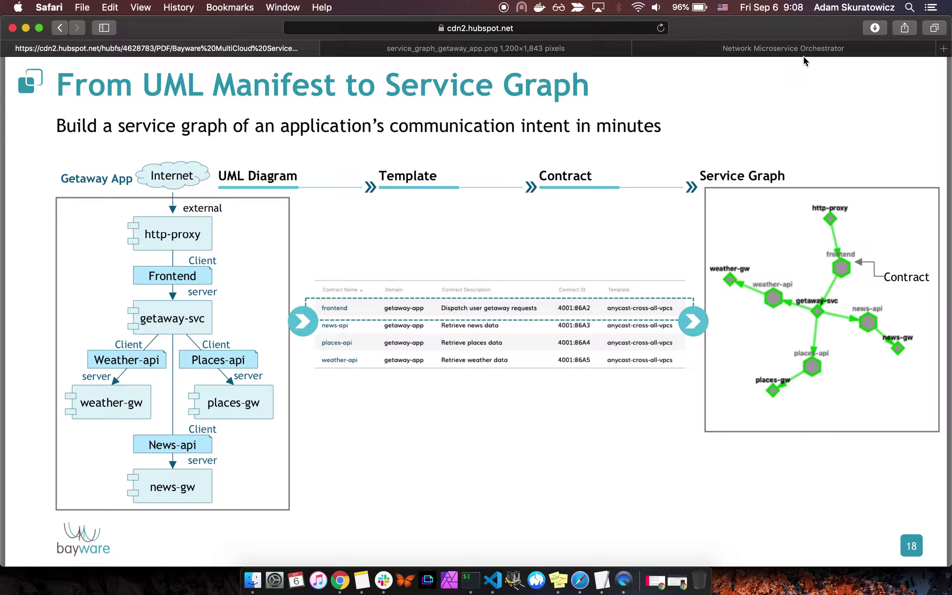
click(803, 46)
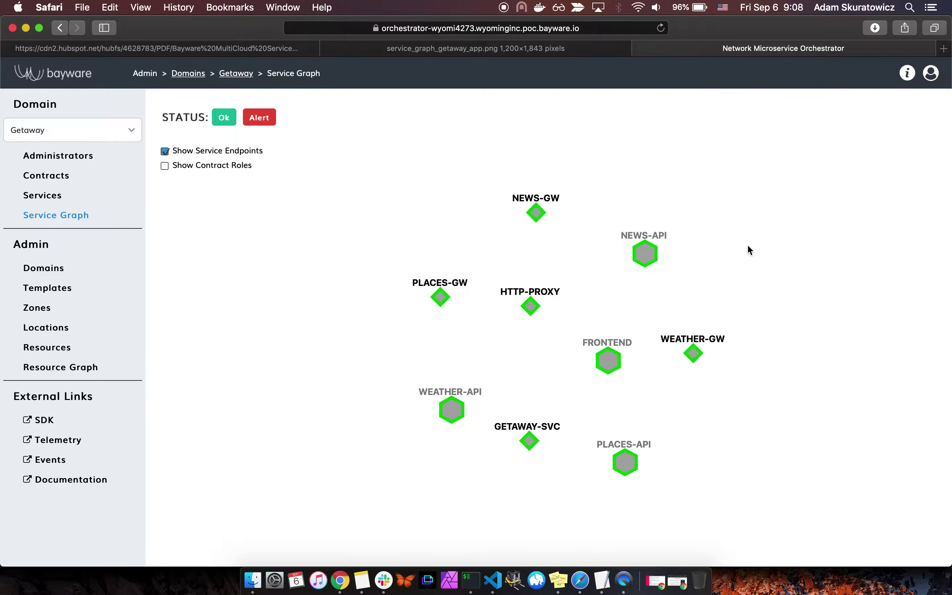
Step: View the HTTP-PROXY service's details from the service graph and the PLACES-GW service's details from the Getaway services list
click(535, 306)
click(856, 106)
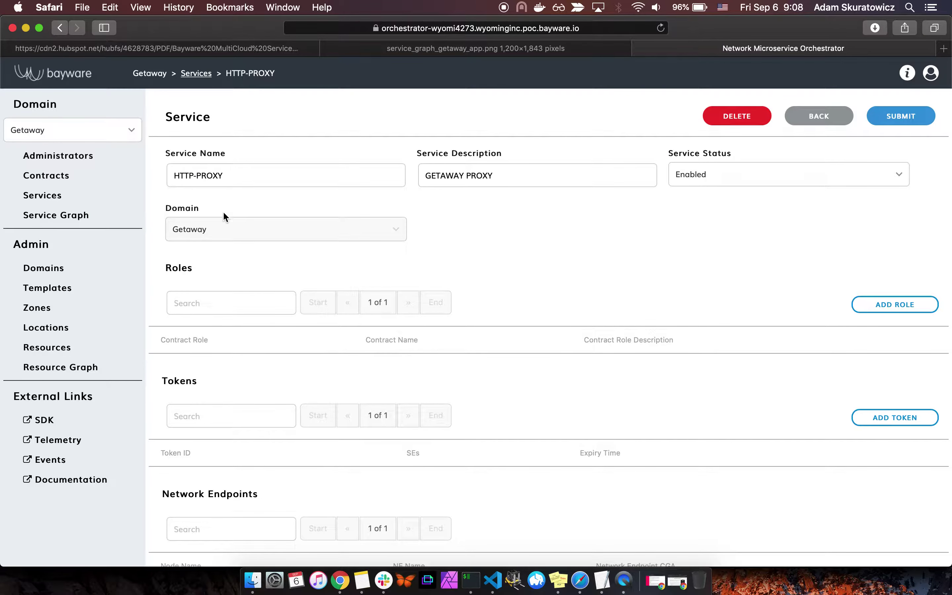
click(50, 196)
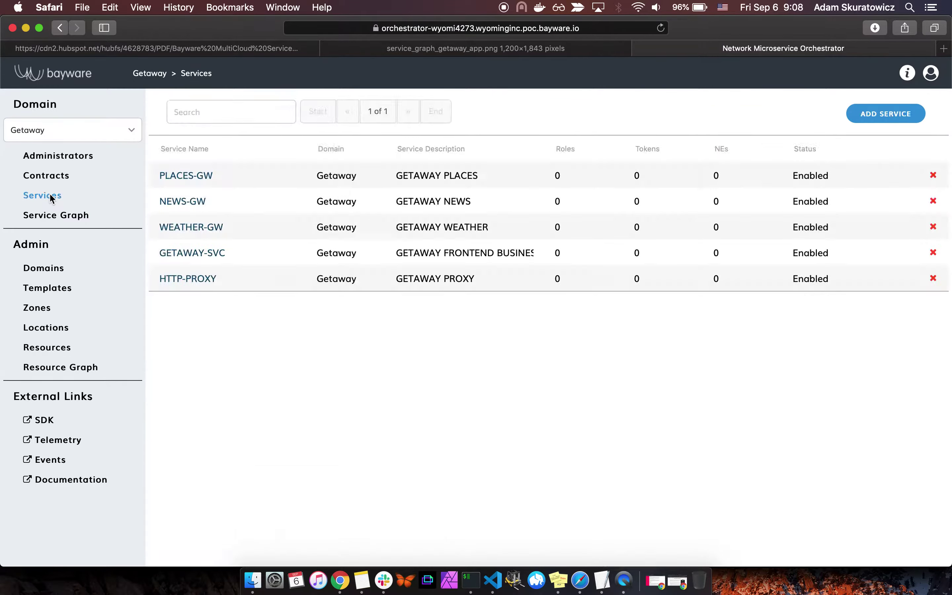
click(187, 175)
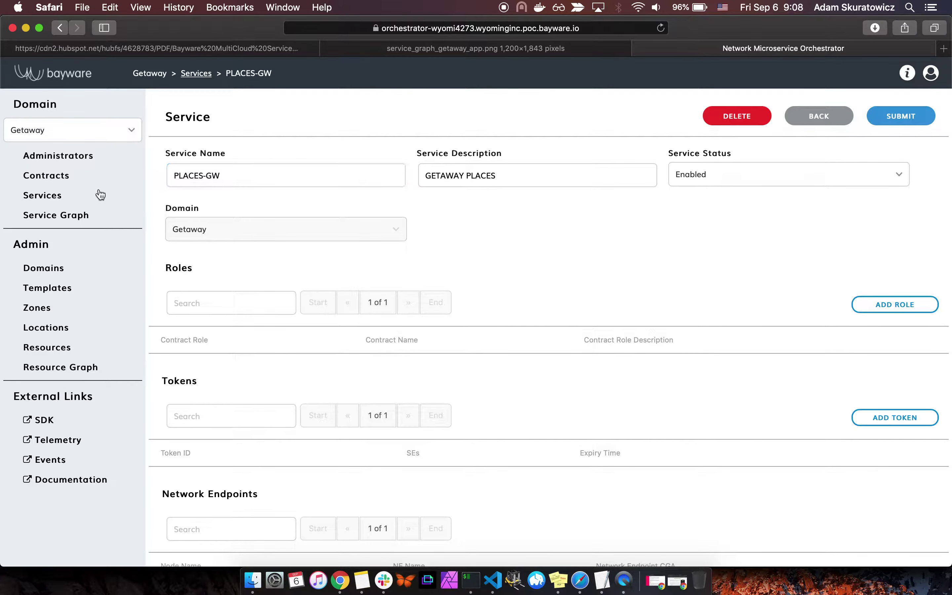
click(56, 196)
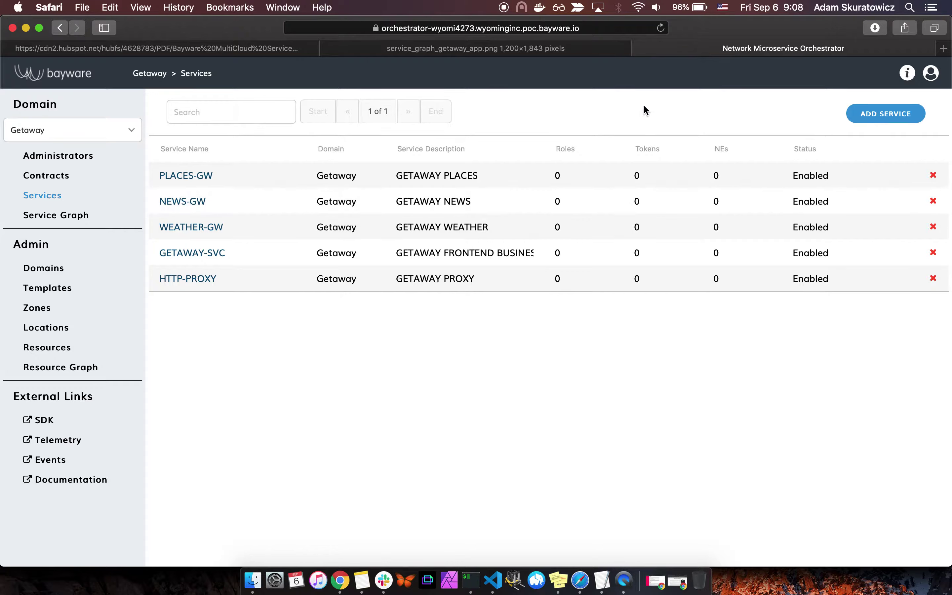
Step: Add a contract role to the HTTP-PROXY service from the service graph, choosing contract FRONTEND and role Originator, and check it against the UML manifest slide
click(63, 216)
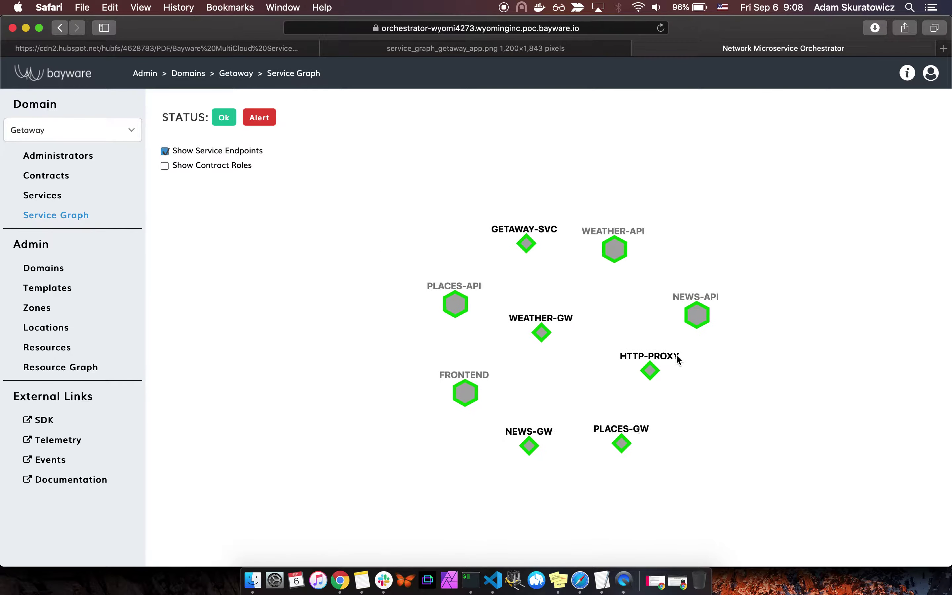
click(643, 379)
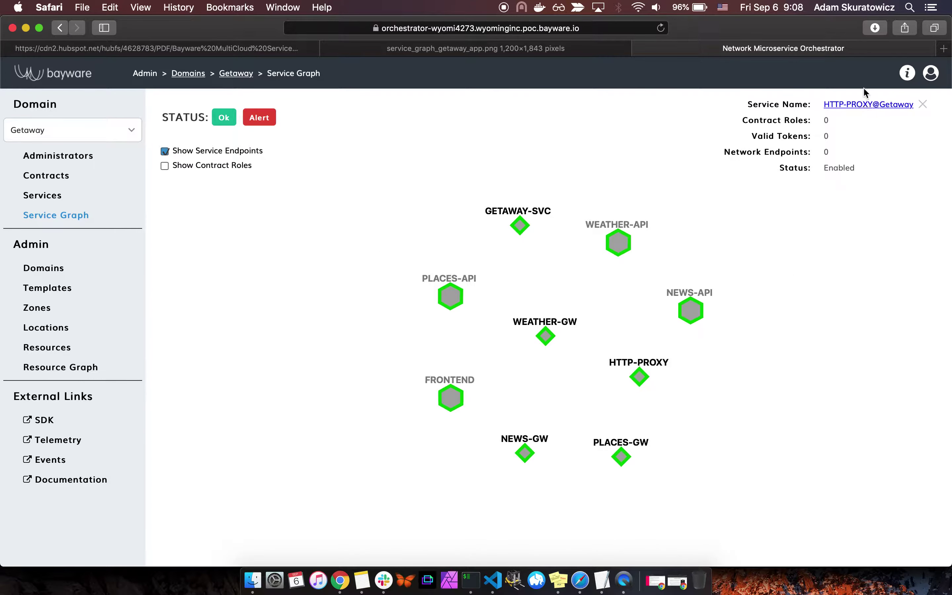
click(859, 106)
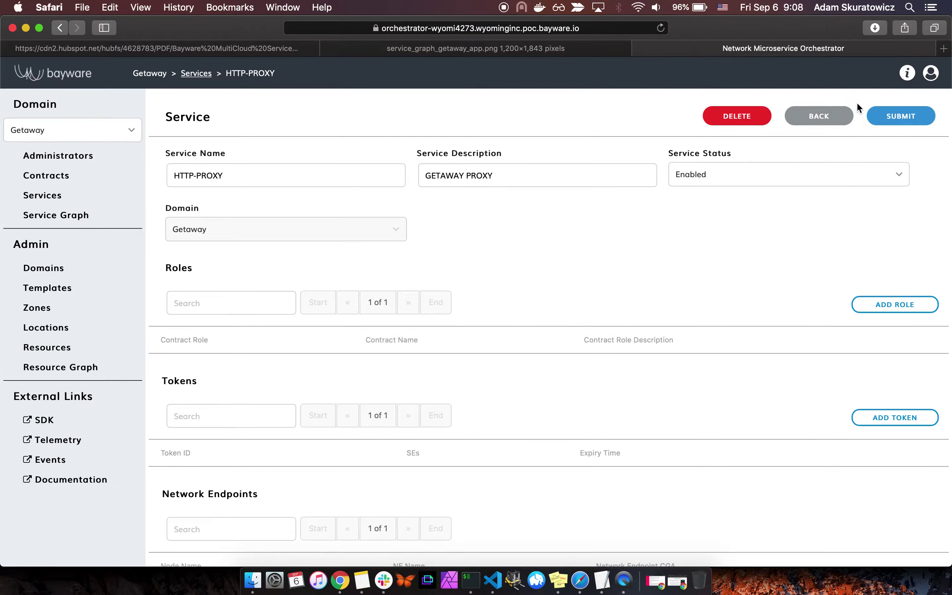
click(903, 311)
click(455, 341)
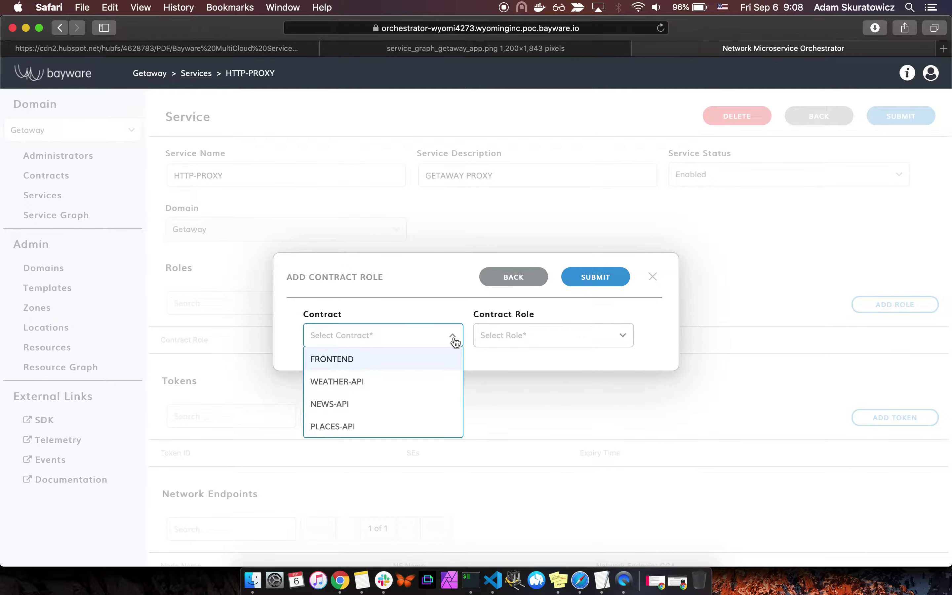
click(418, 365)
click(581, 341)
click(572, 360)
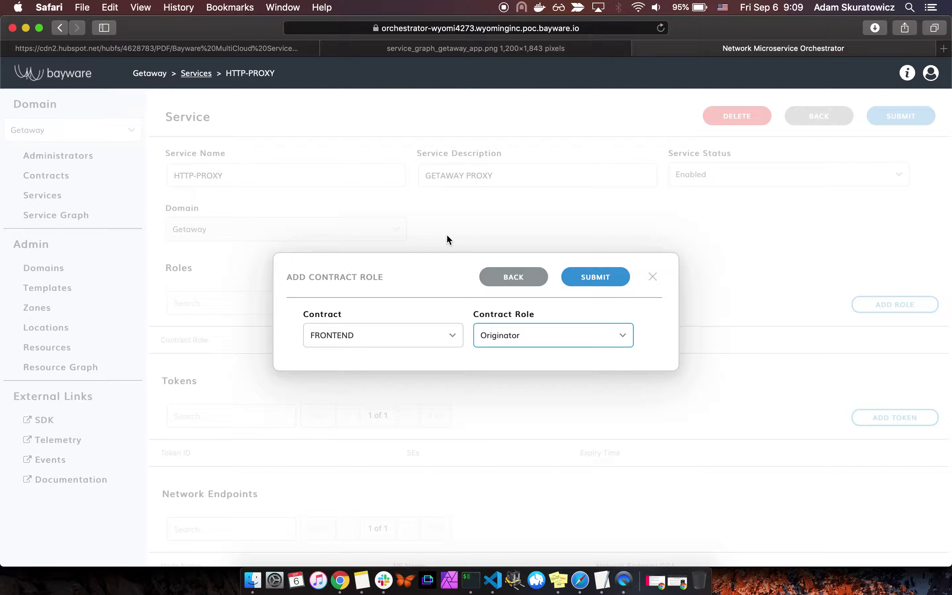
click(252, 48)
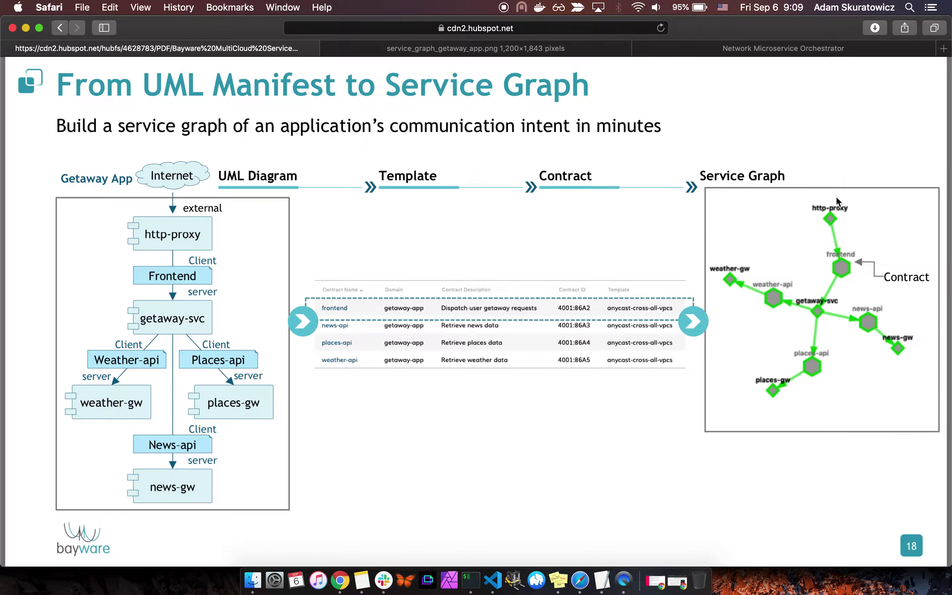